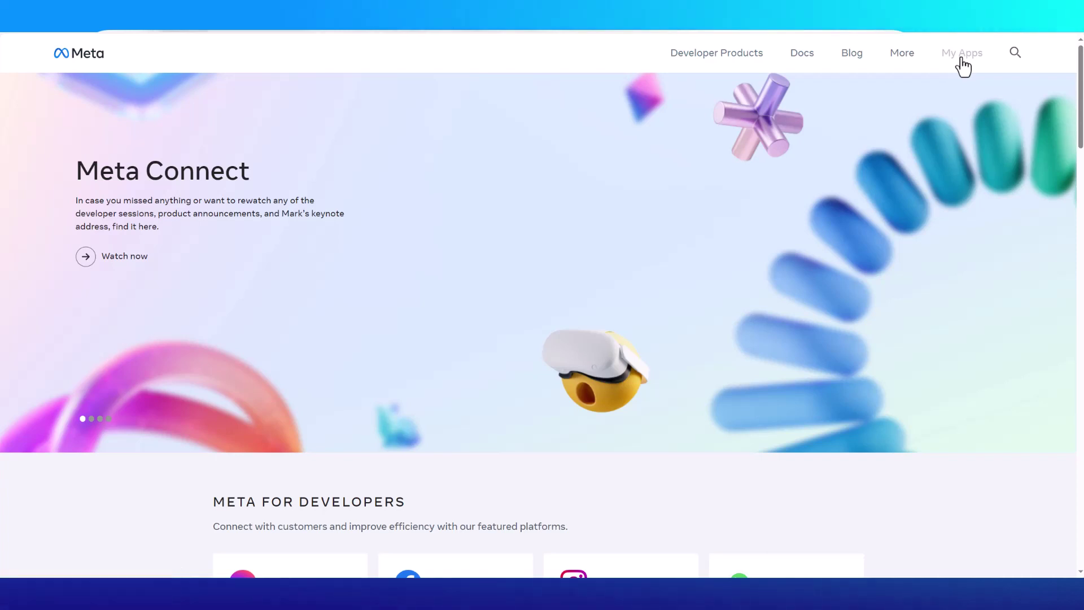
- Start a new app with the Other use case and the Business app type
left_click(963, 54)
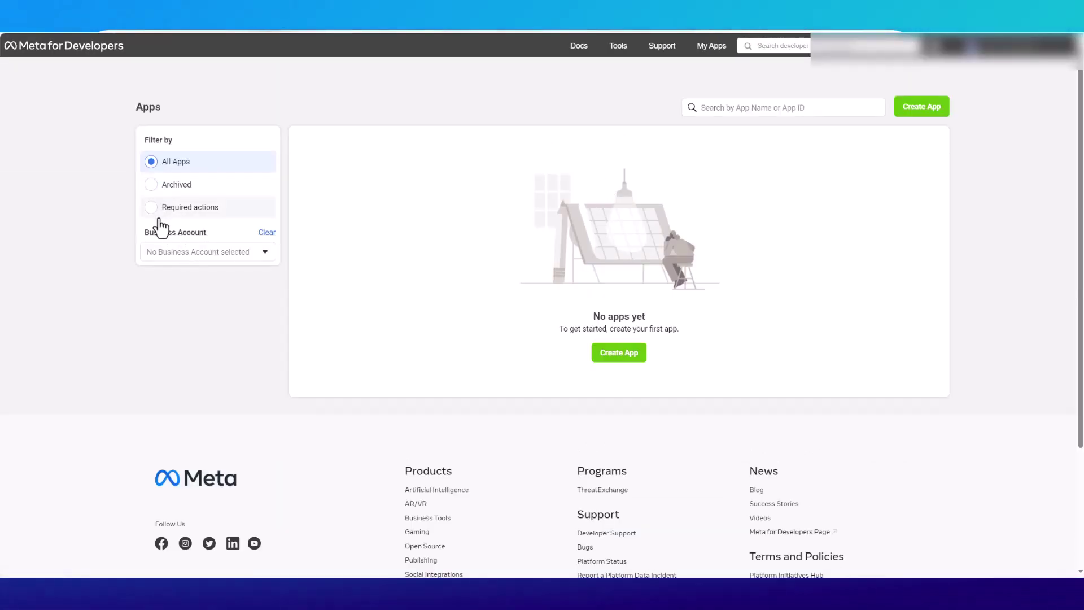
left_click(610, 353)
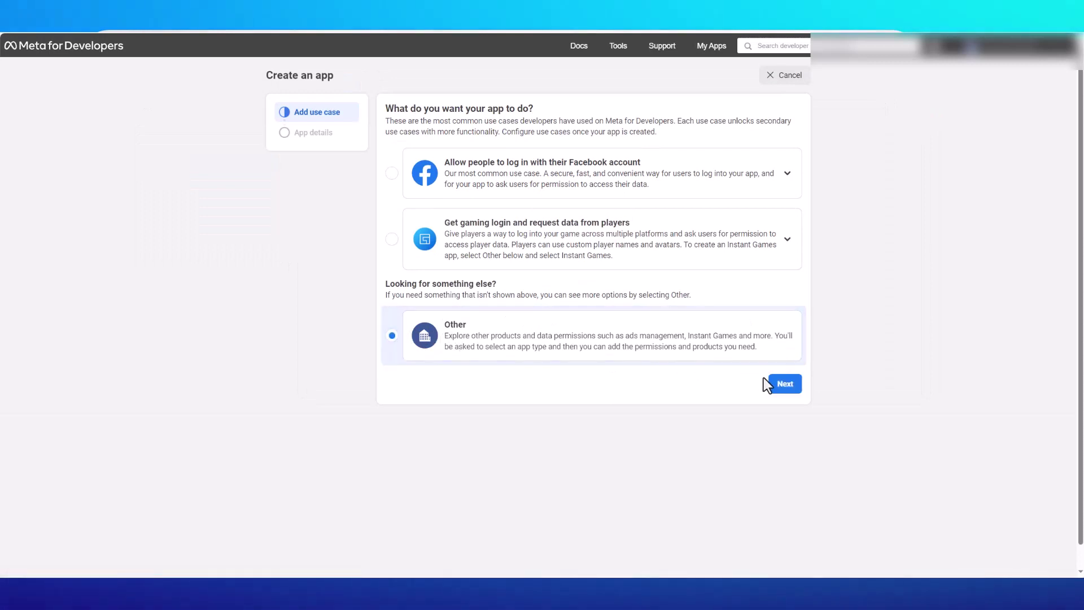
left_click(777, 390)
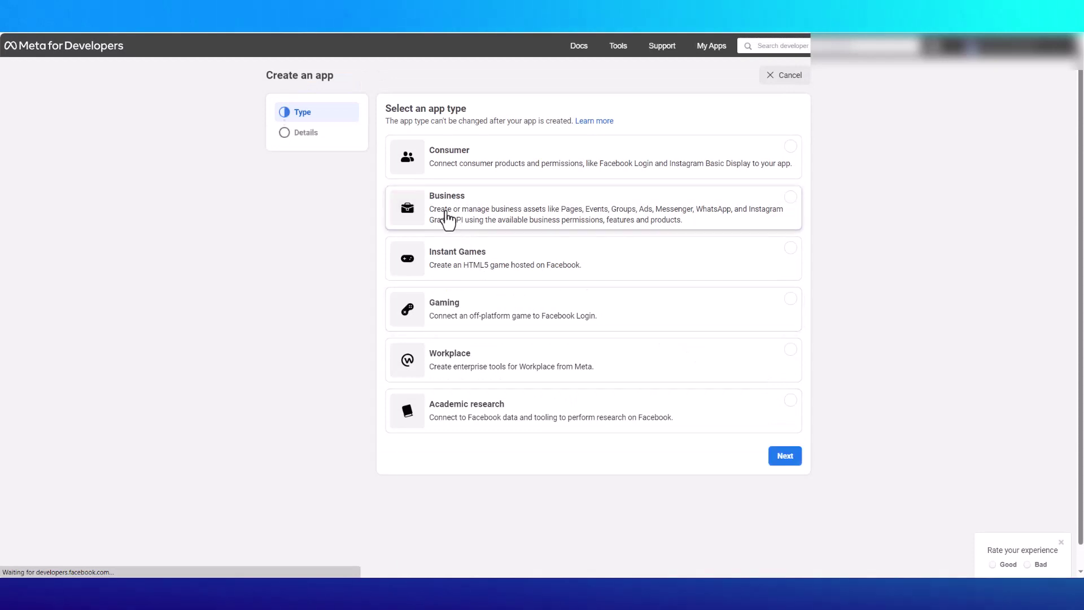
left_click(447, 216)
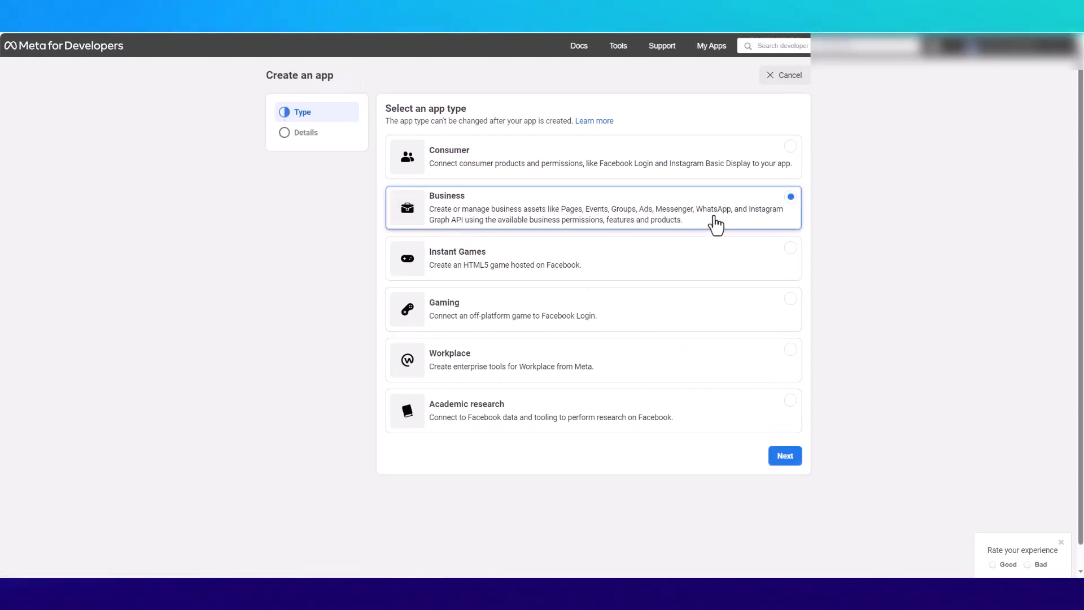
left_click(782, 460)
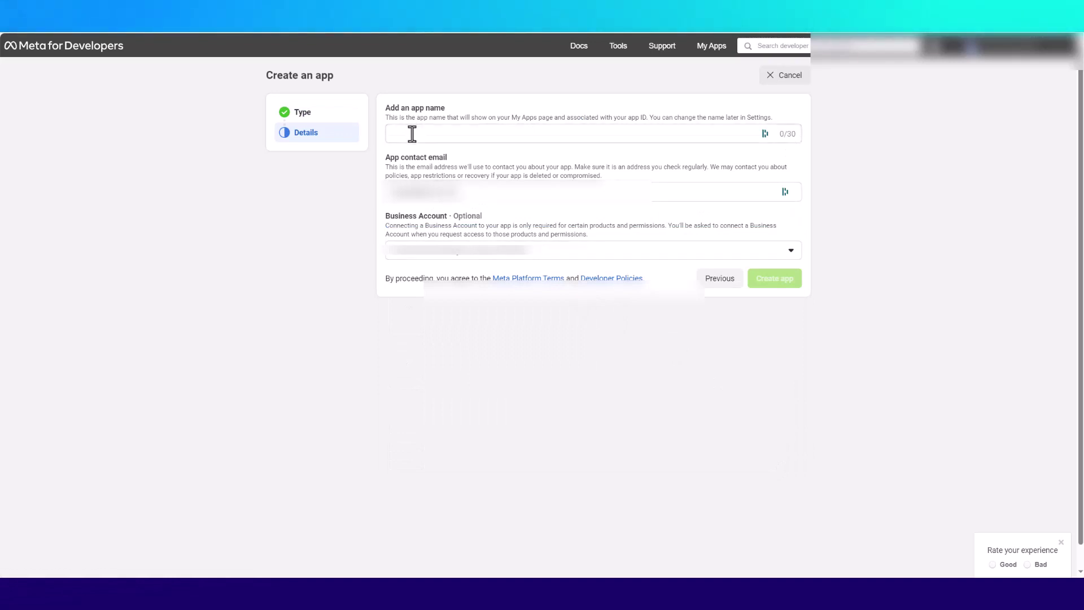
- Name the app 3cxConnector and attach the business account
type("3")
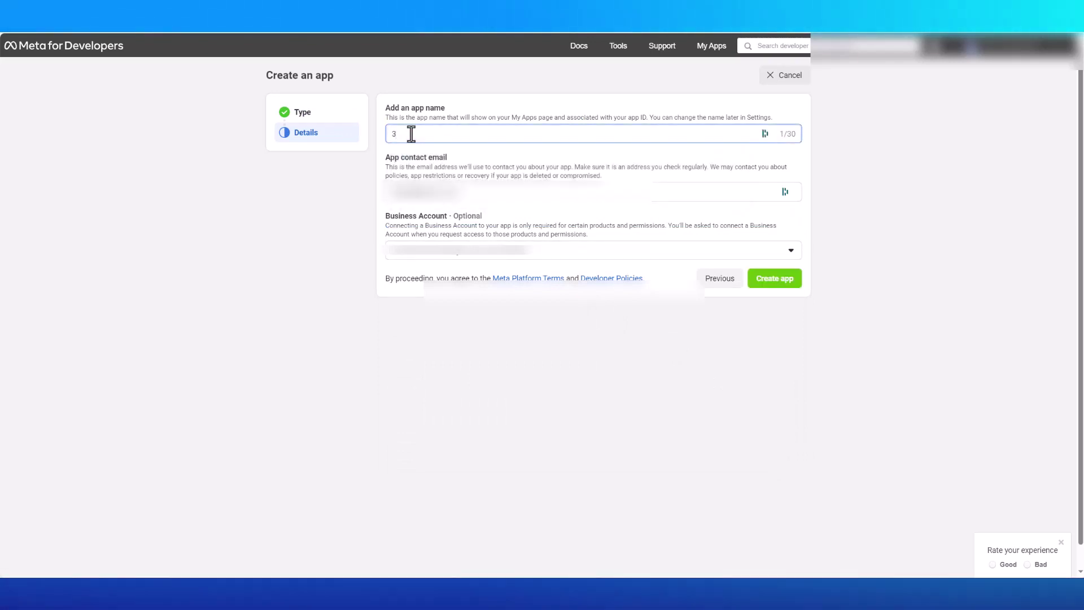
type("cxConn")
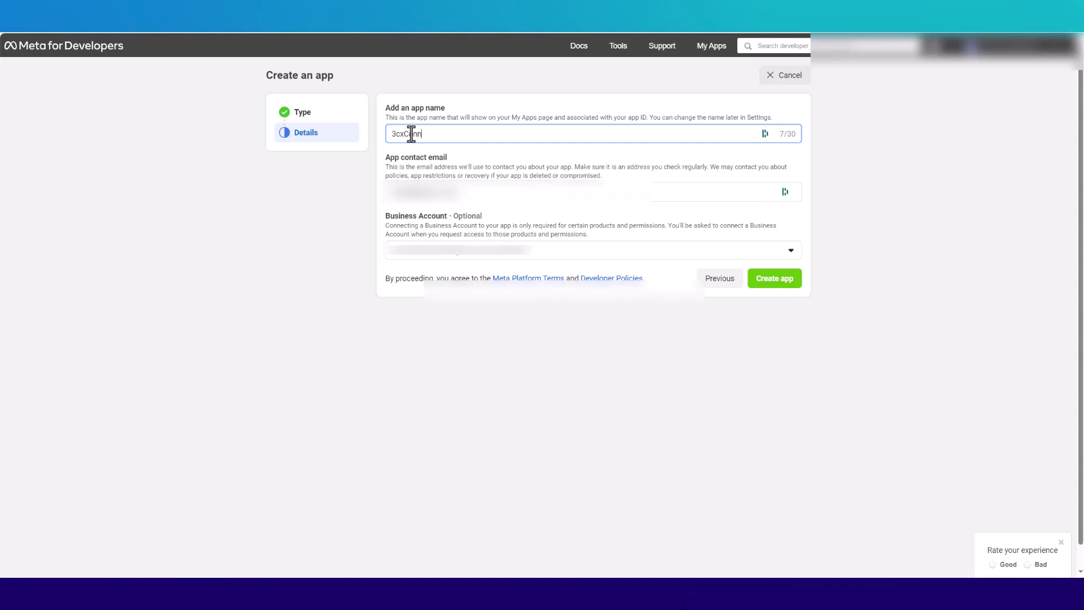
type("ector")
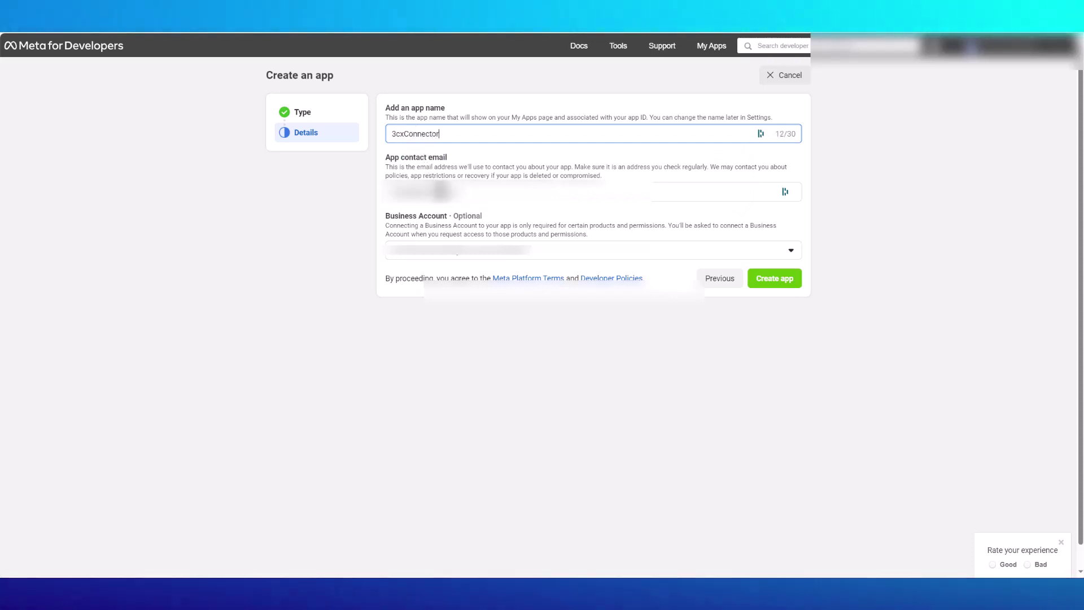
left_click(458, 251)
left_click(465, 304)
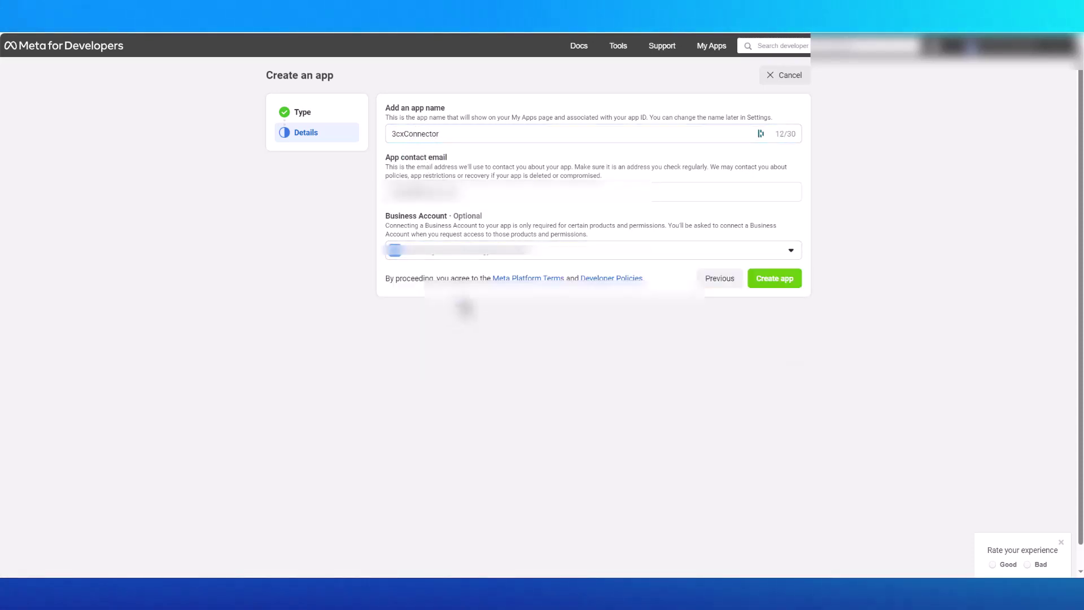
- Create the 3cxConnector app, add WhatsApp to it, and copy its temporary access token
left_click(767, 283)
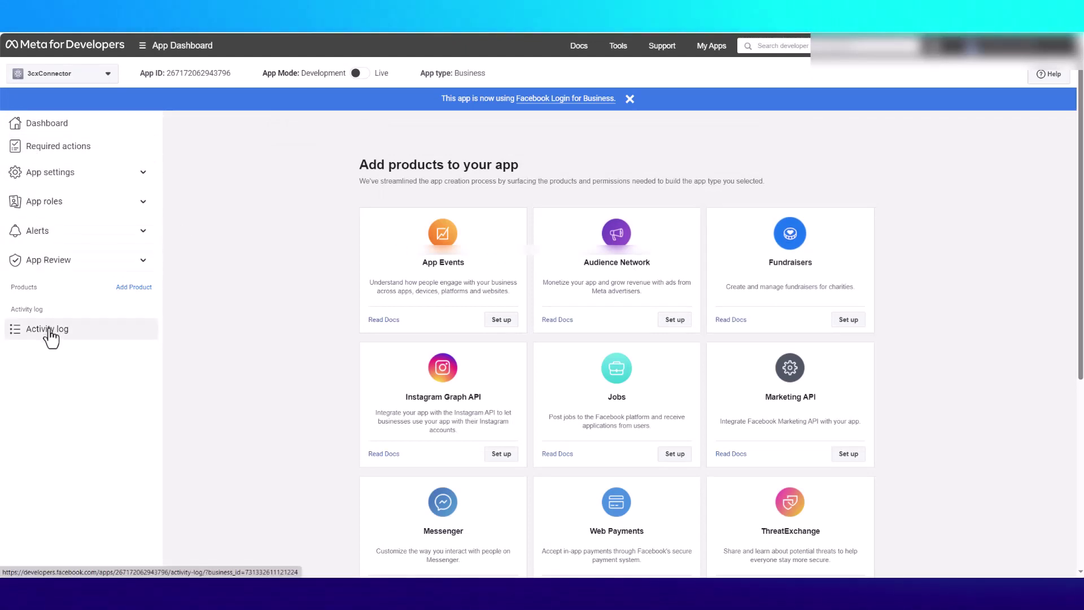
scroll(367, 313, "down", 5)
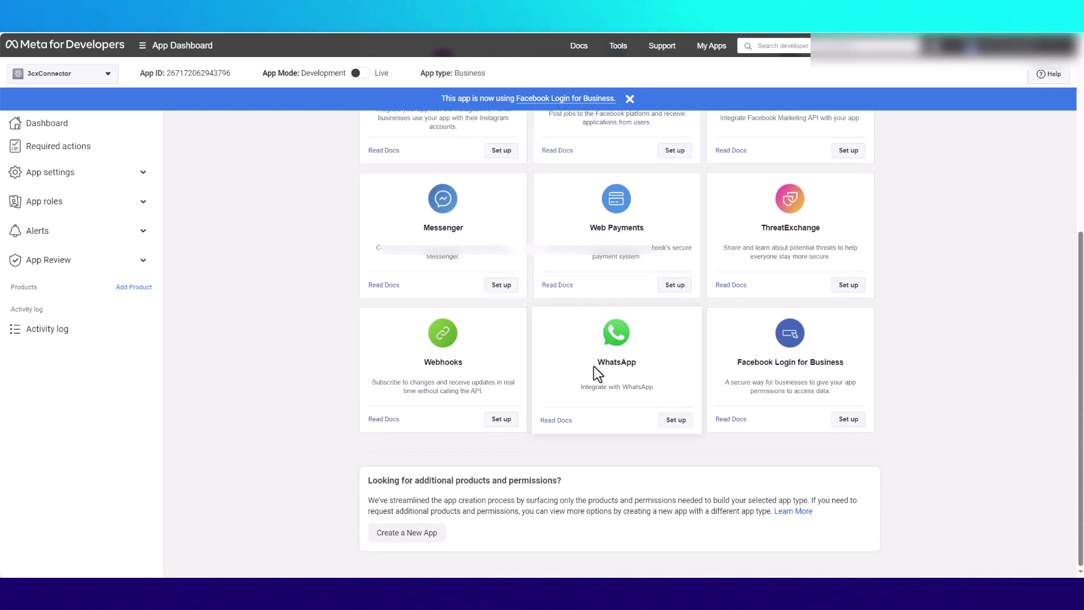
left_click(675, 429)
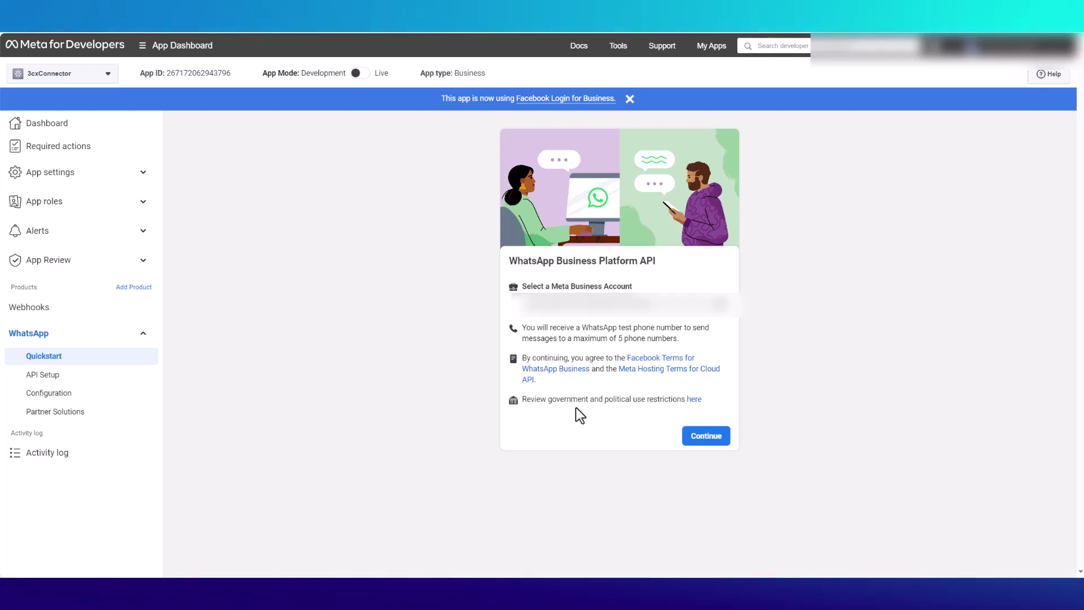
left_click(703, 438)
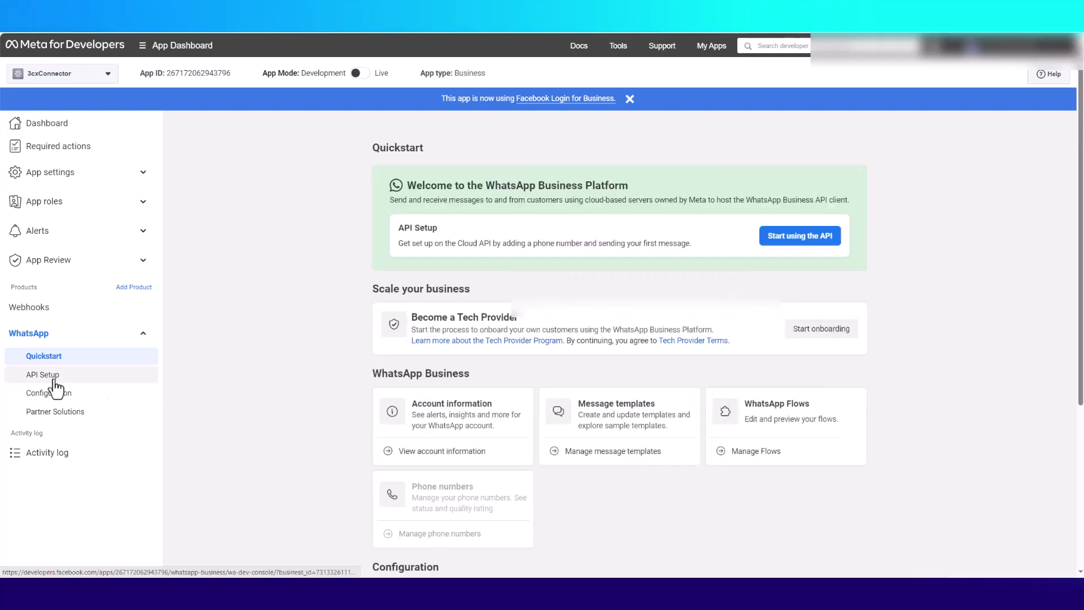
left_click(55, 380)
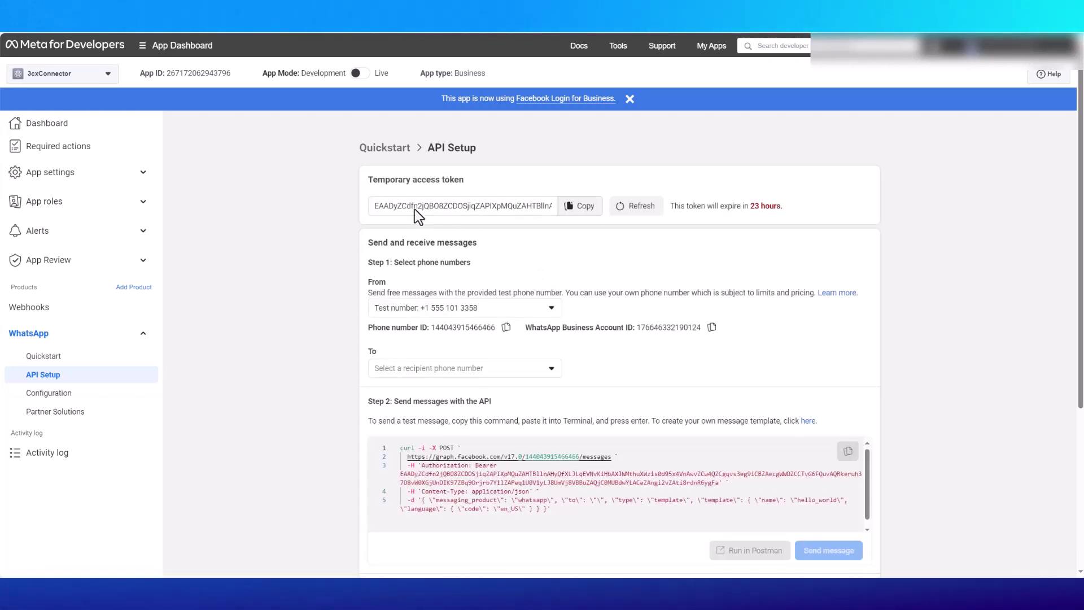
left_click(567, 206)
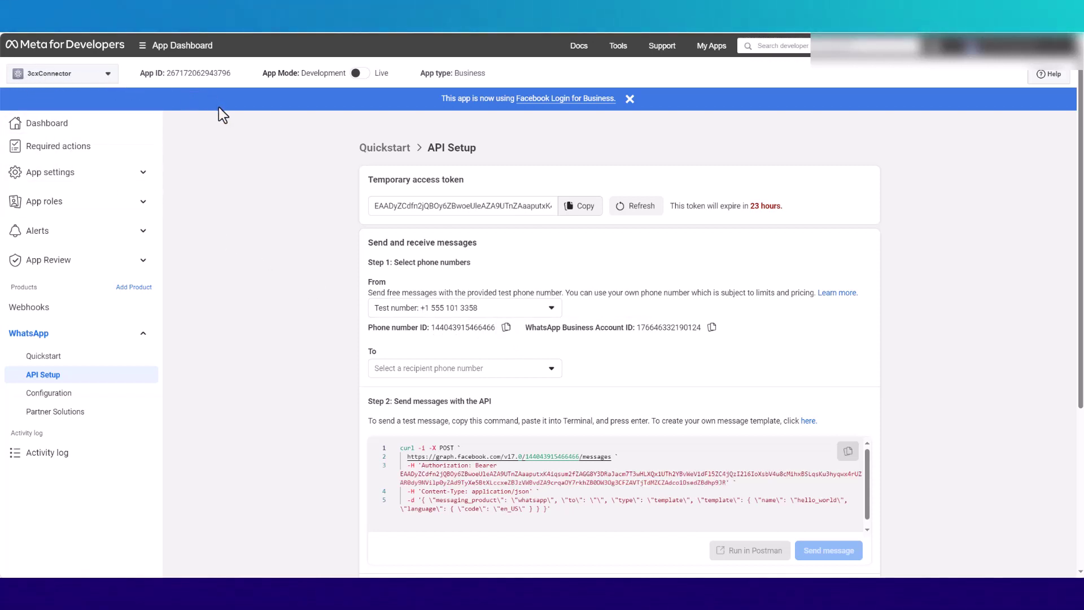
- In Business settings, start adding a system user and accept the non-discrimination policy
left_click(141, 50)
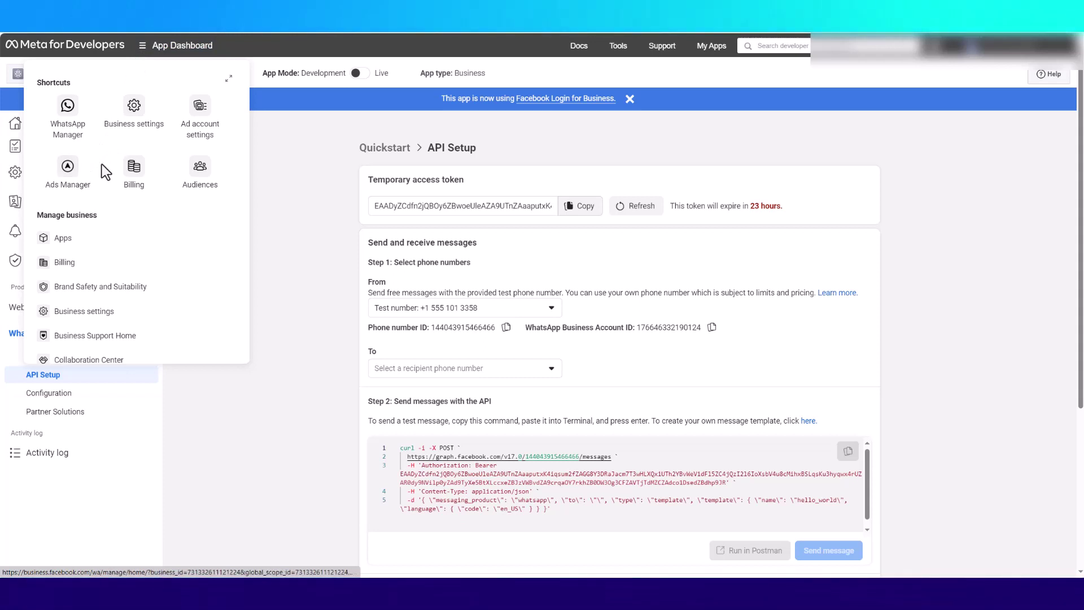
left_click(135, 108)
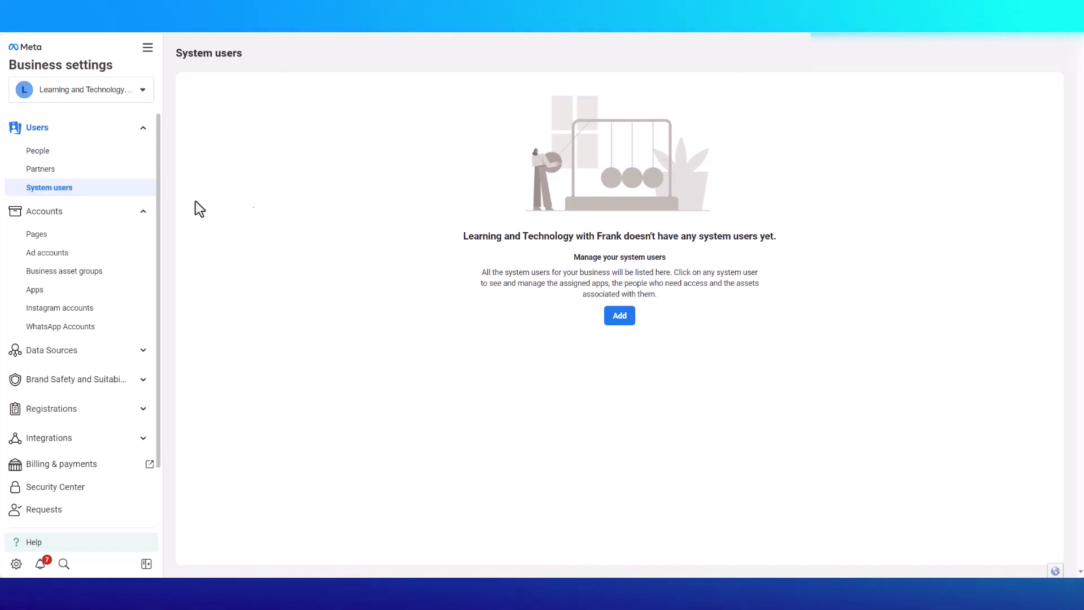
left_click(616, 317)
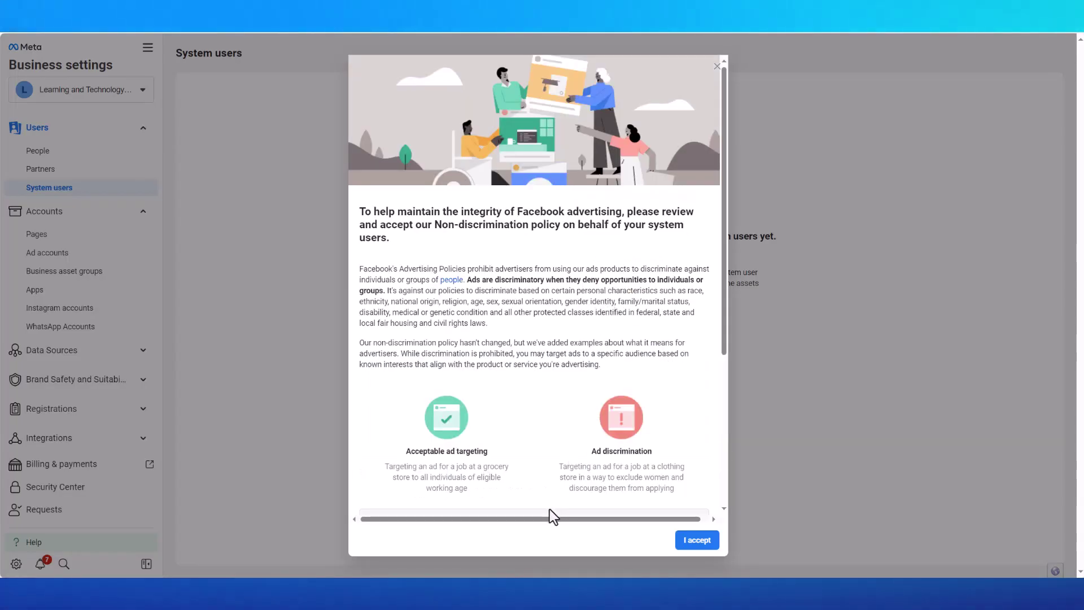
left_click(698, 541)
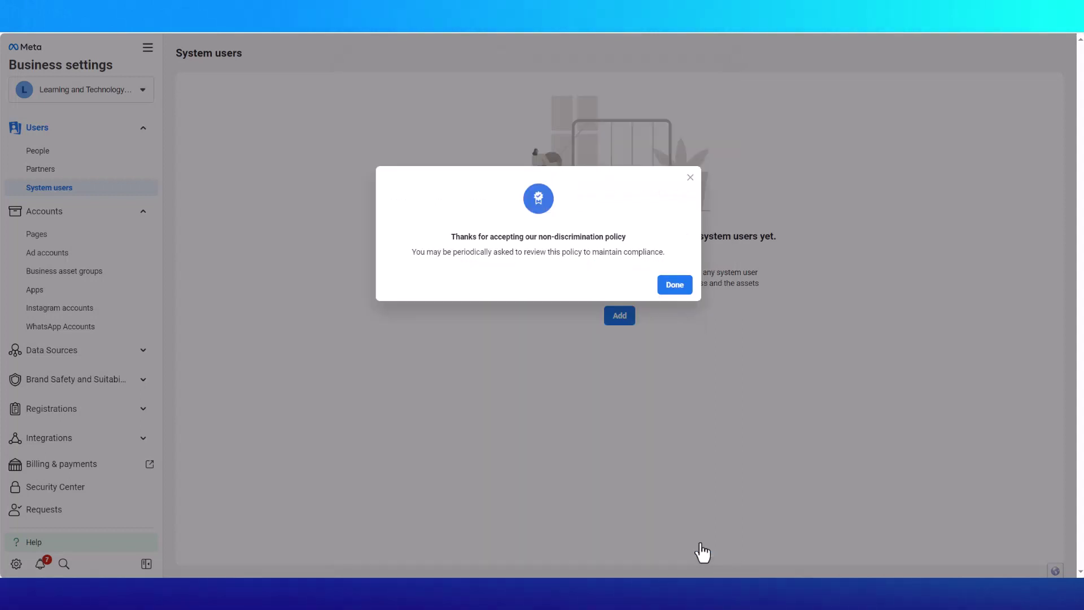
left_click(673, 286)
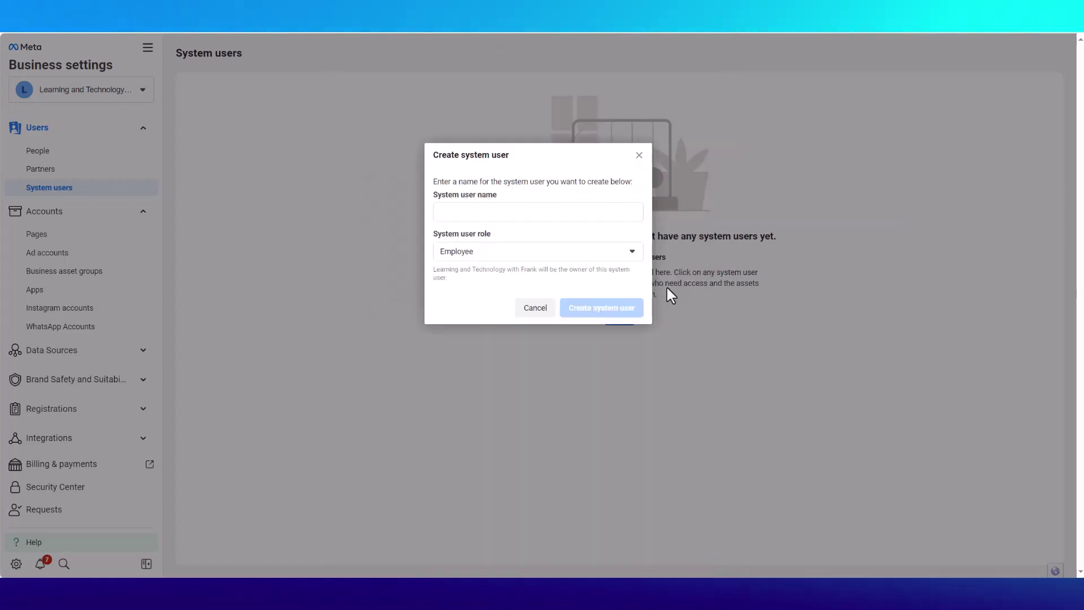
- Create system user '3cx' with the Admin role and accept the policy again
left_click(489, 214)
type("3cx")
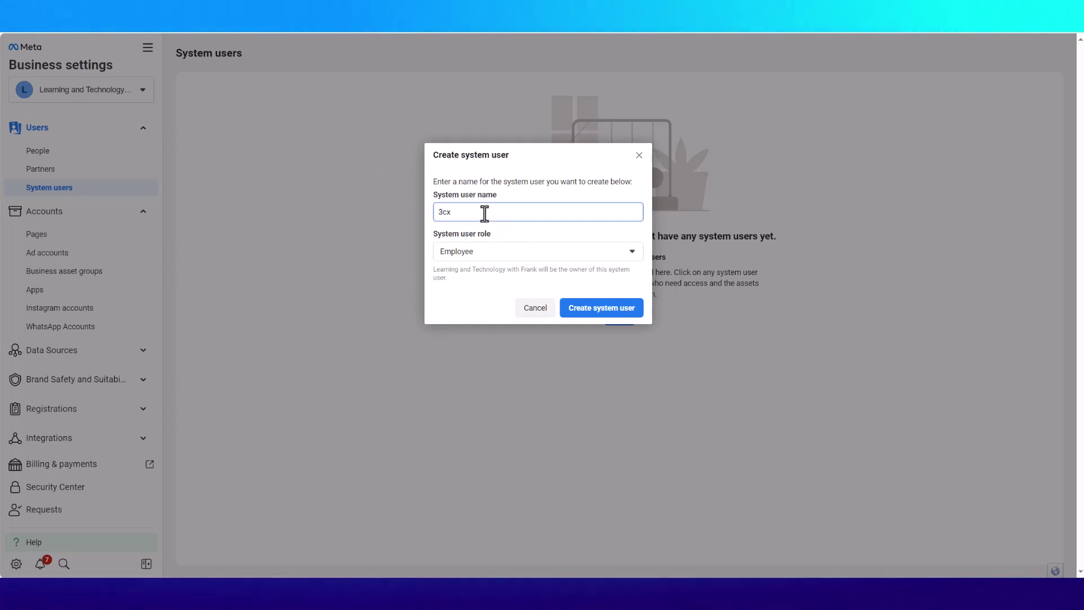
left_click(507, 252)
left_click(445, 296)
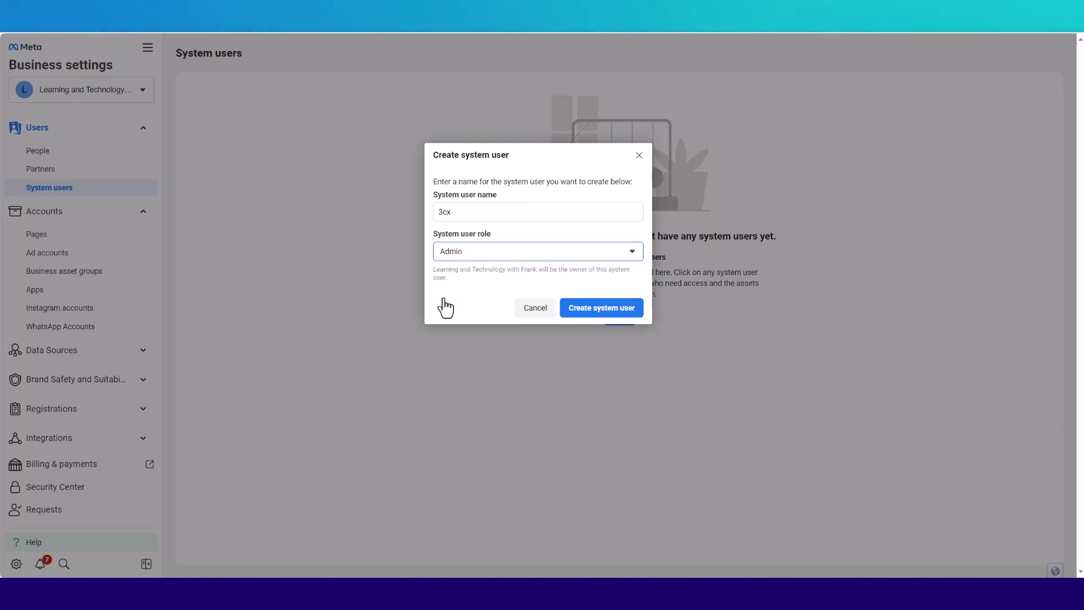
left_click(615, 316)
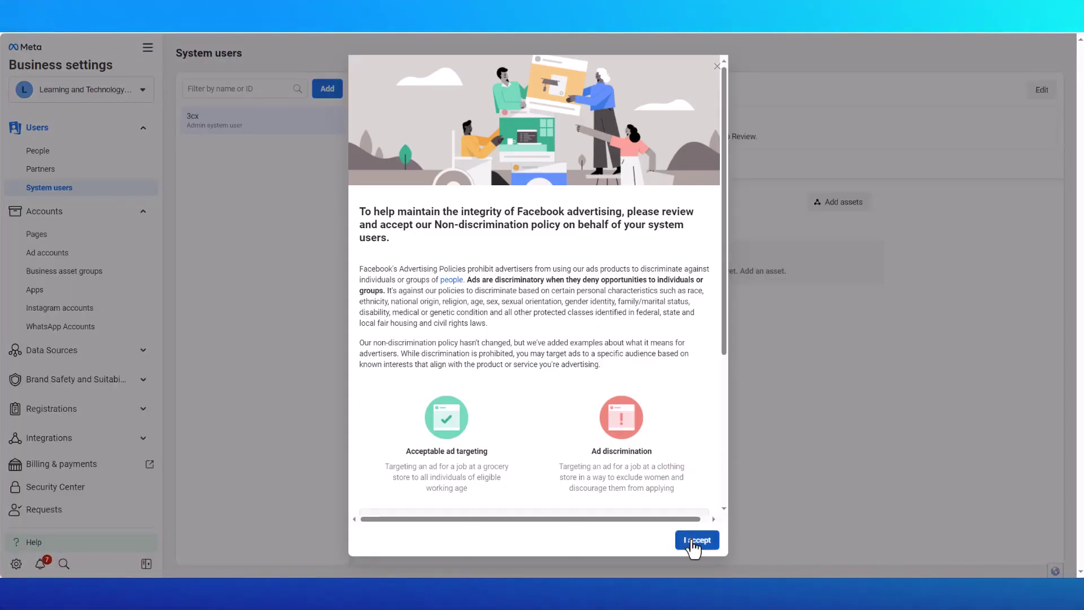
left_click(695, 541)
- Assign the 3cxConnector app to the 3cx system user with full Manage app control
left_click(675, 285)
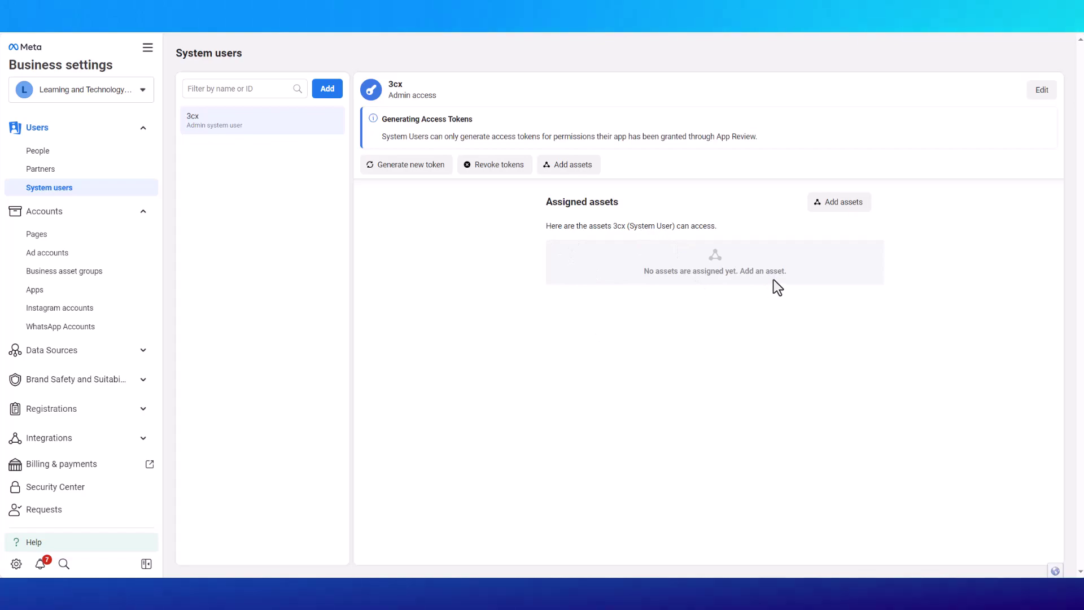
left_click(831, 207)
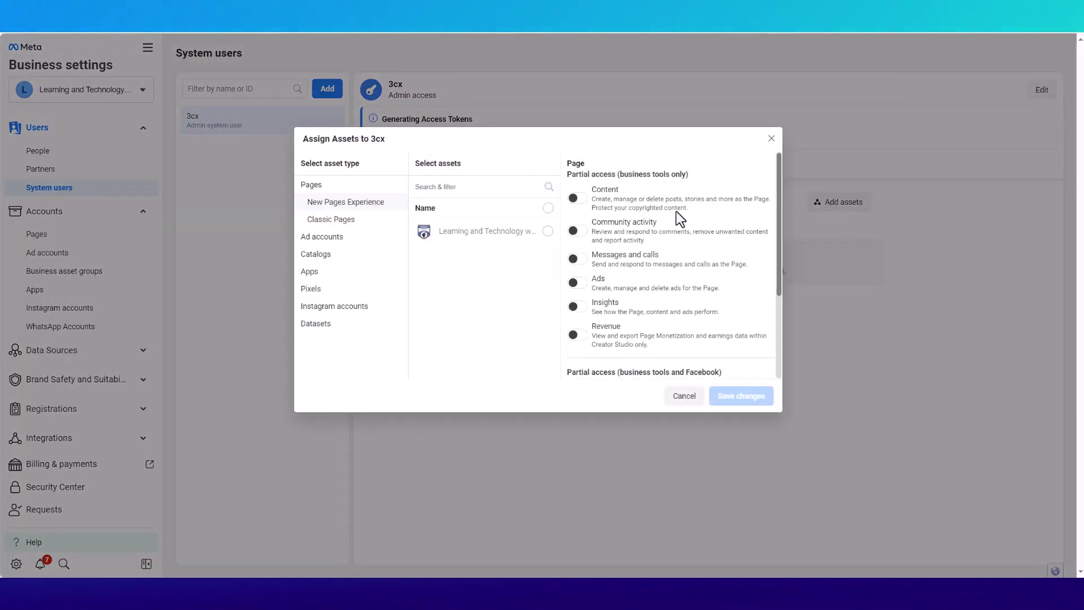
left_click(312, 275)
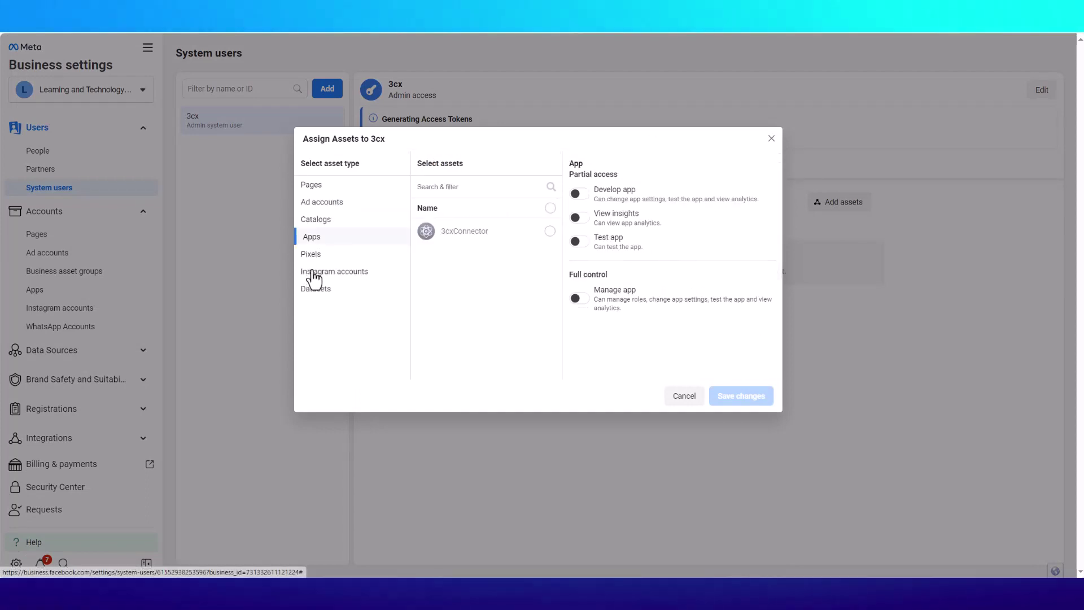
left_click(549, 231)
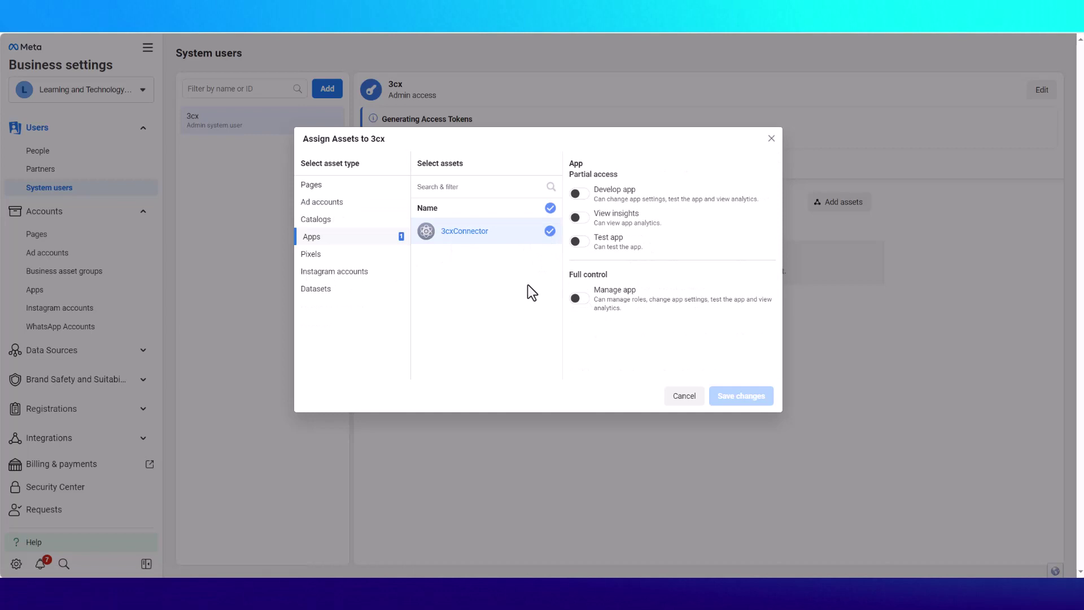
left_click(580, 299)
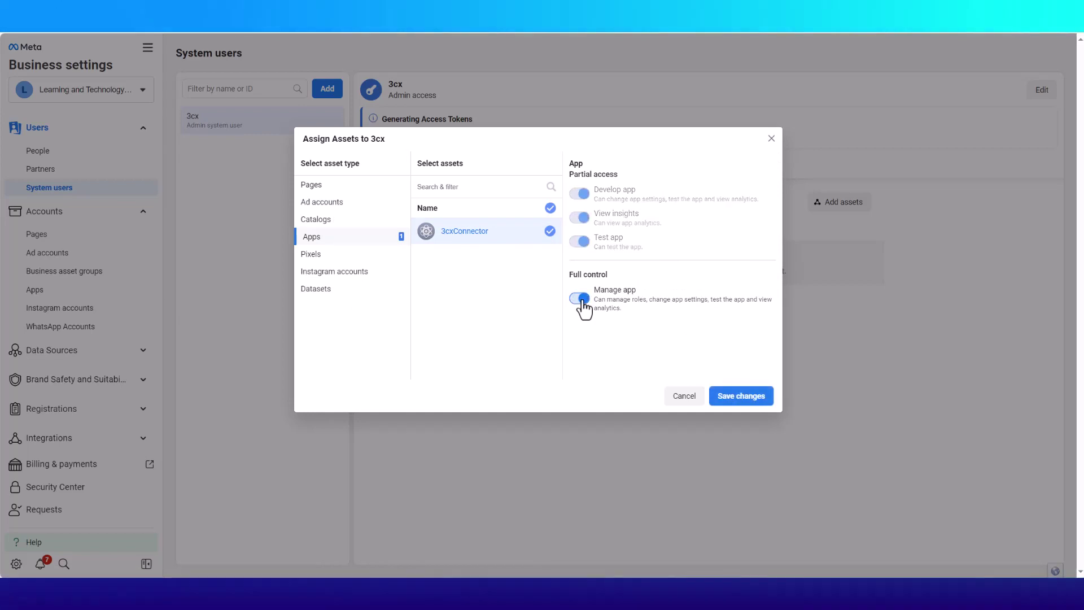
left_click(740, 397)
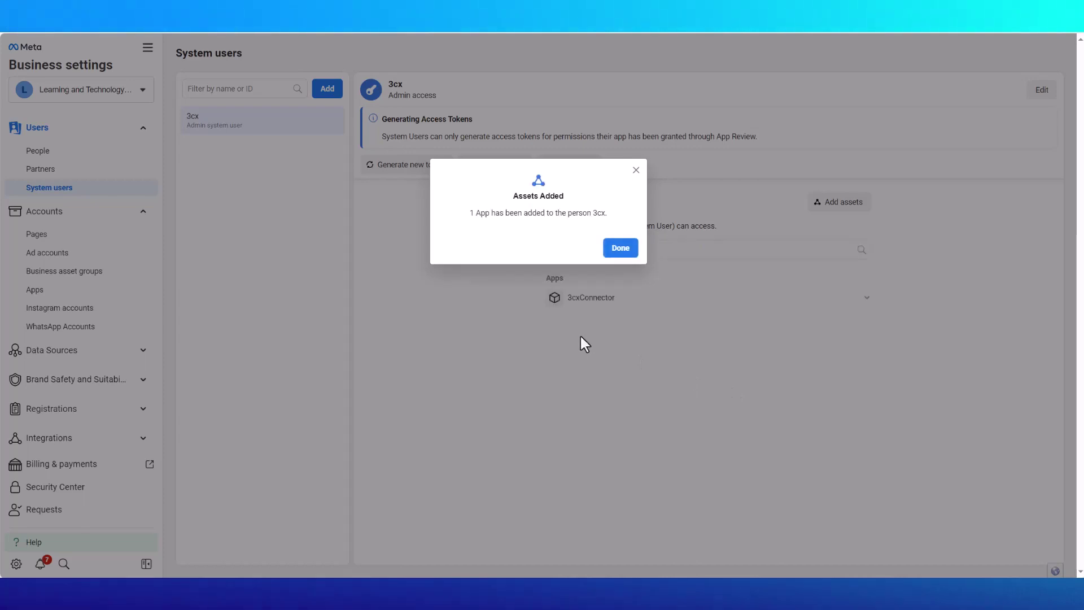
left_click(619, 249)
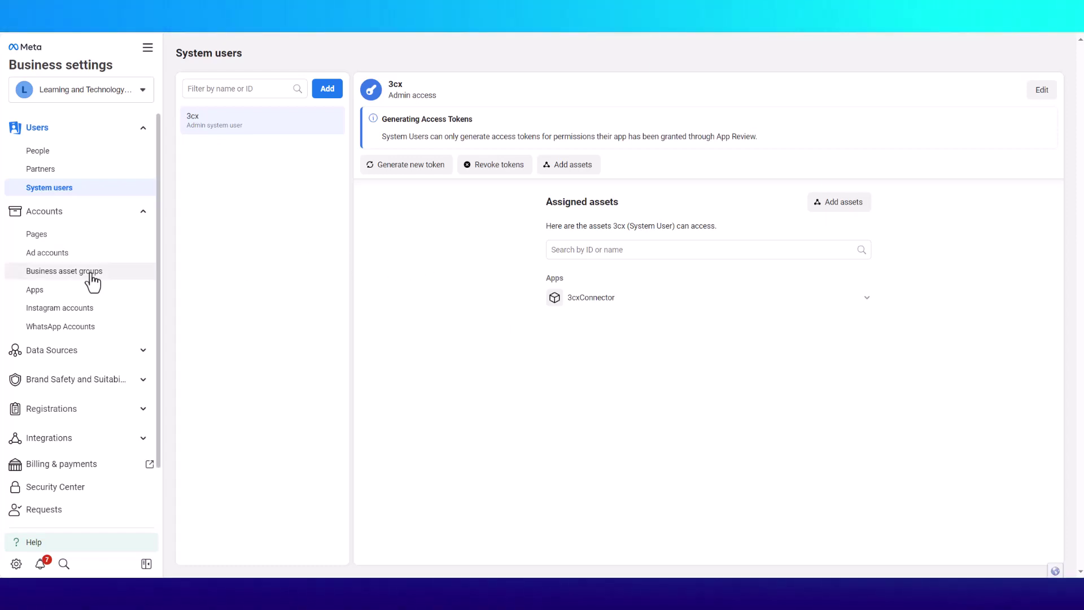
- Add the 3cx system user to the WhatsApp business account with full control
left_click(51, 333)
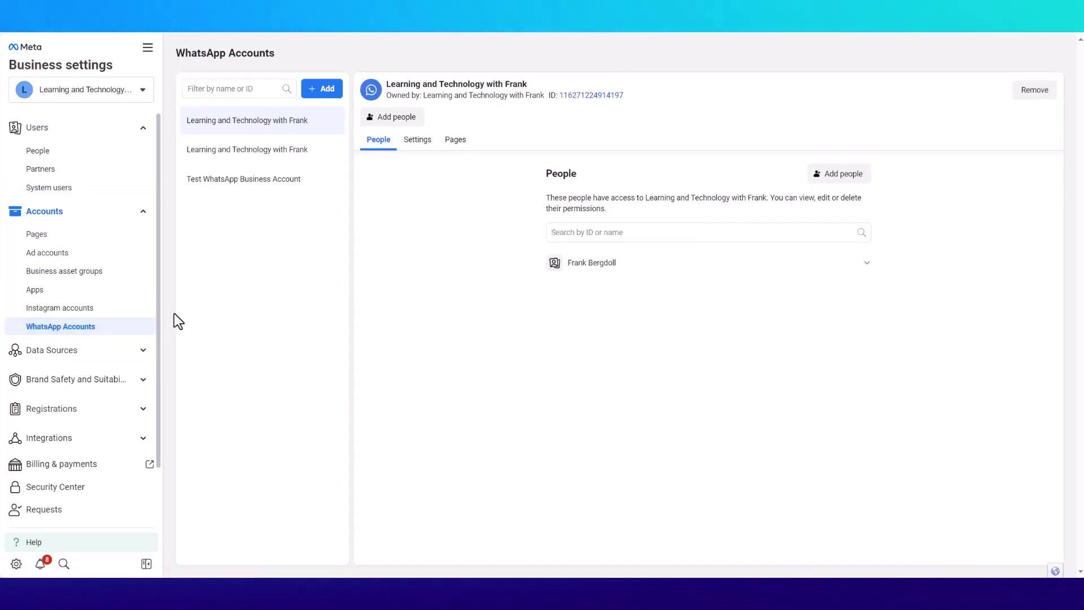
left_click(852, 175)
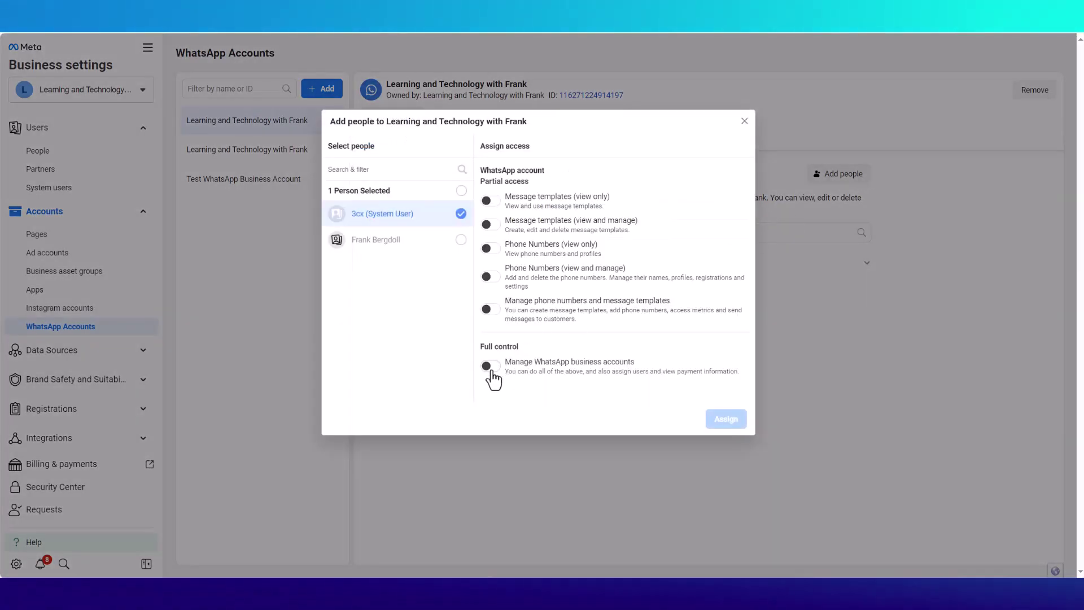
left_click(491, 366)
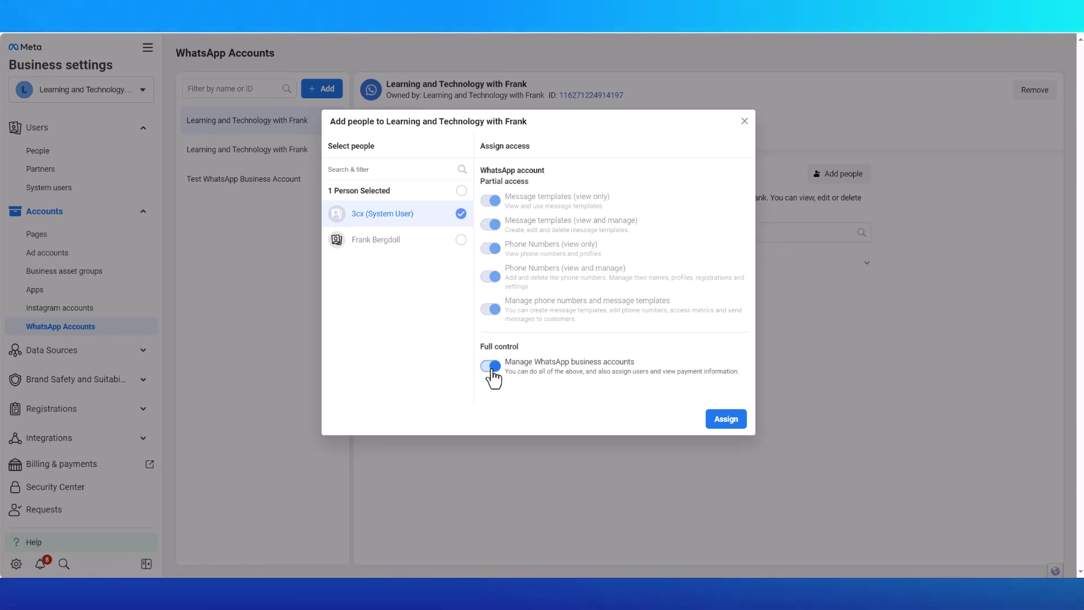
left_click(732, 424)
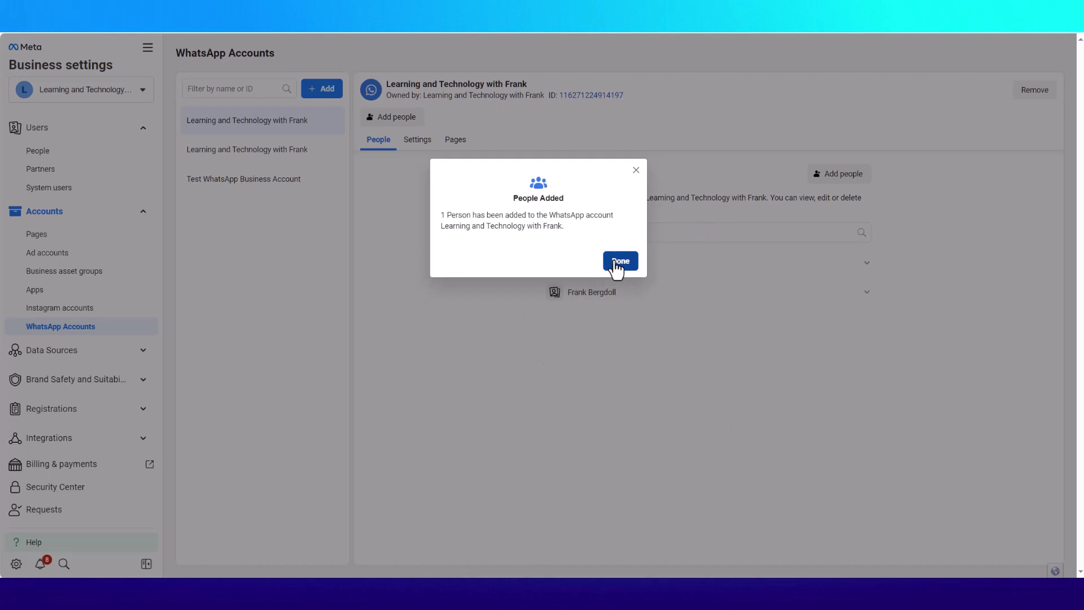
left_click(620, 261)
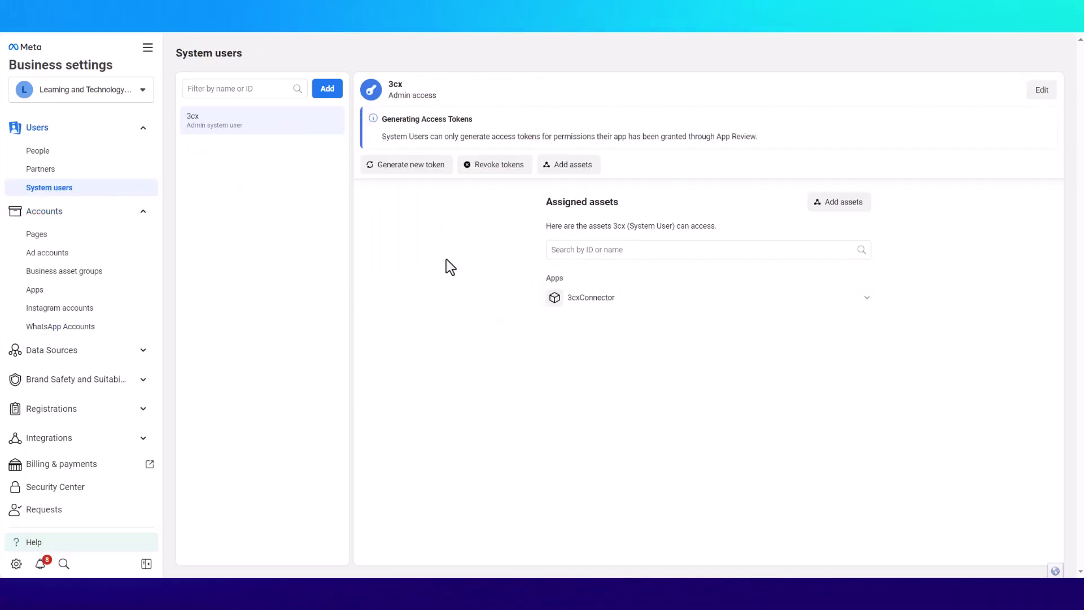
- Generate a 3cx access token for the 3cxConnector app with expiration set to Never
left_click(406, 170)
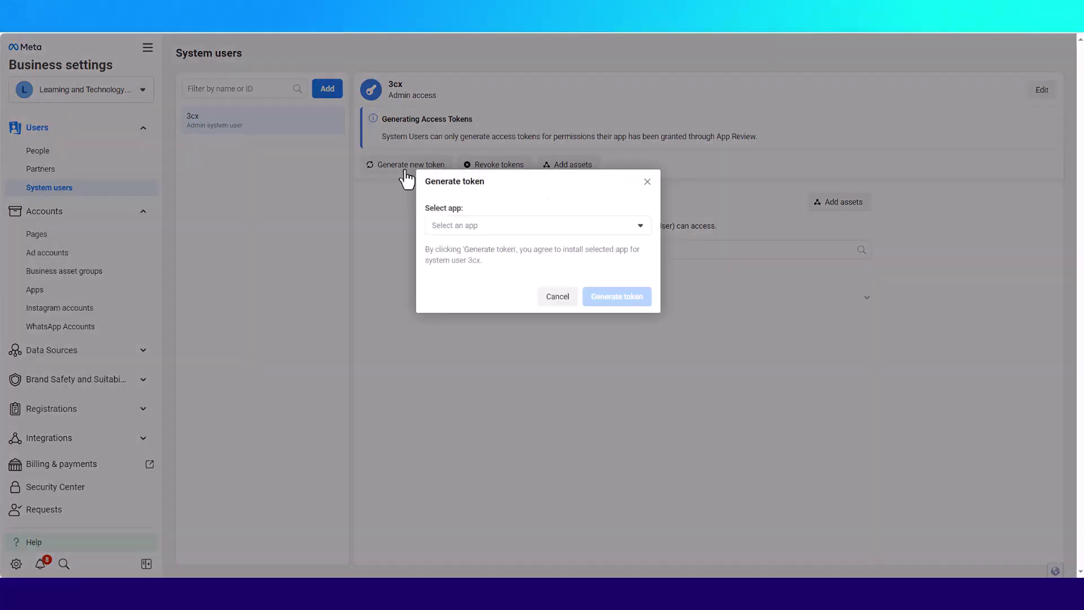
left_click(521, 226)
left_click(443, 251)
left_click(432, 308)
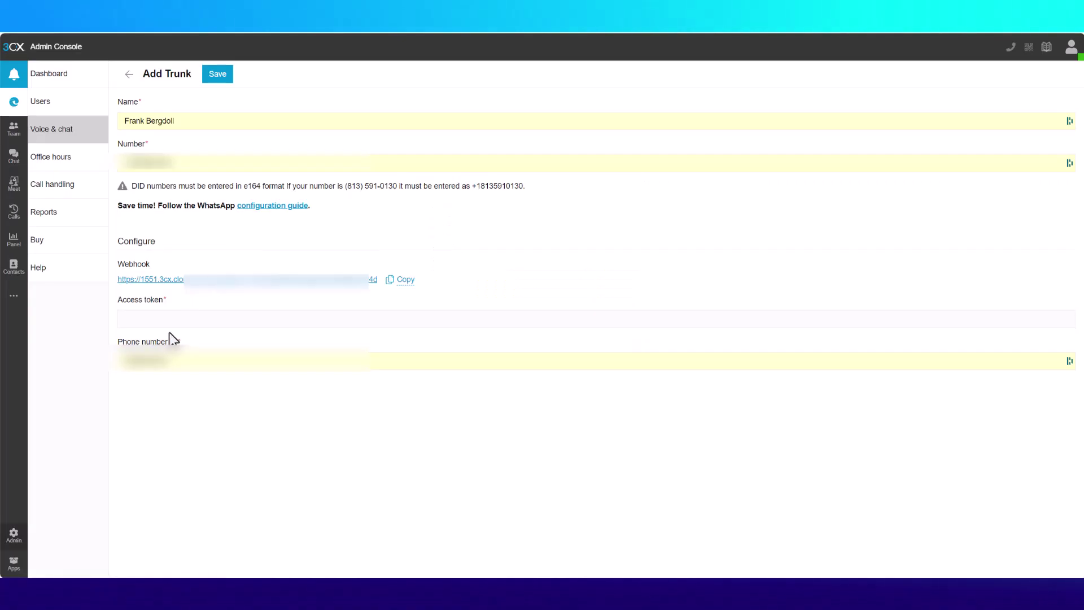
- Paste the generated access token into the WhatsApp trunk's Access token field
left_click(164, 320)
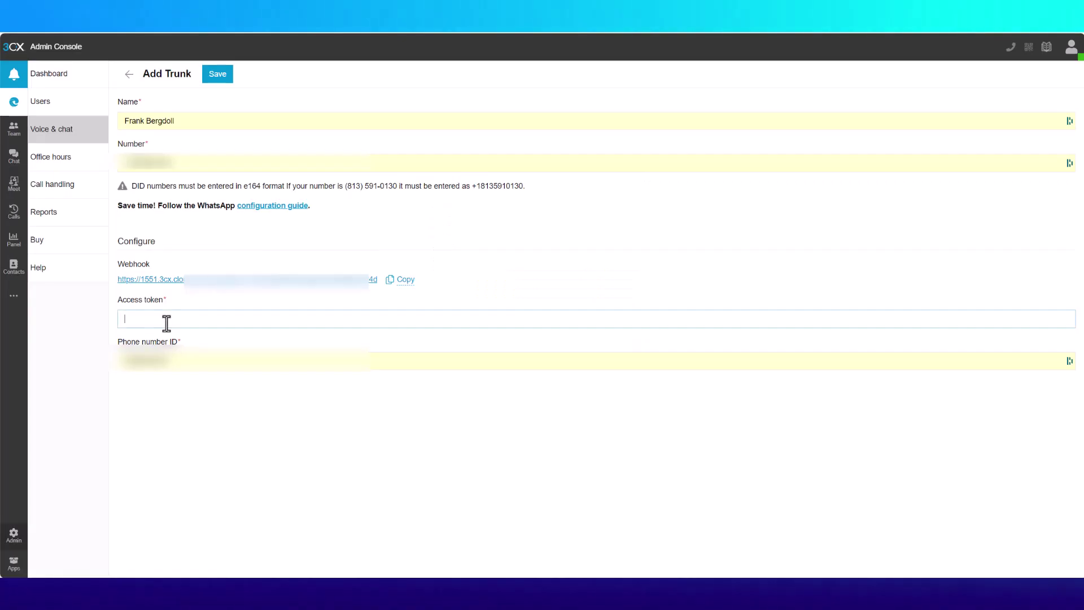
right_click(219, 315)
left_click(252, 404)
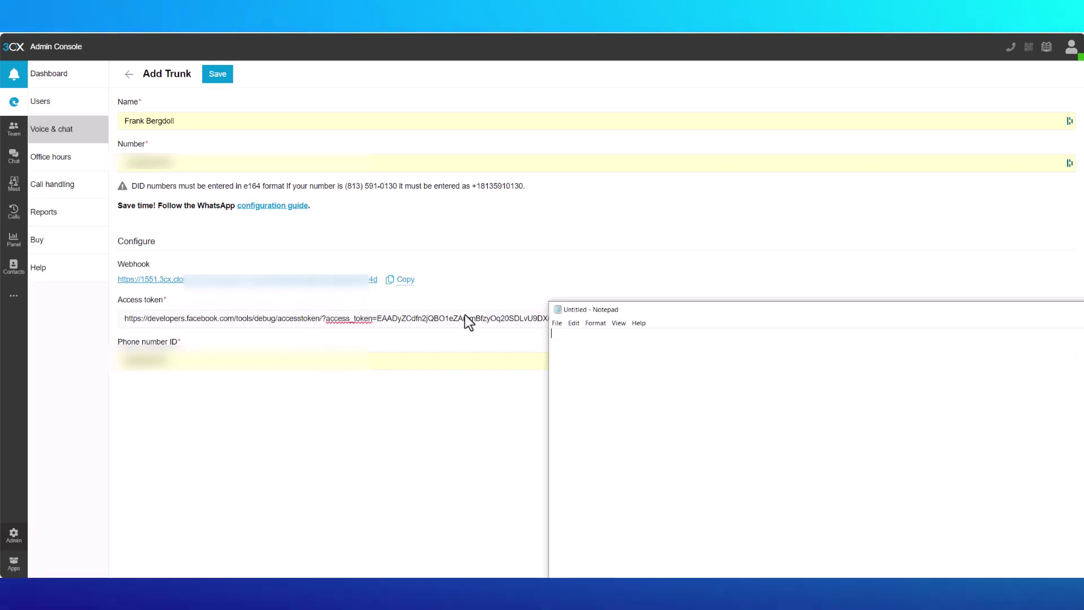
- Copy the trunk's webhook URL and paste it into Notepad
left_click(402, 279)
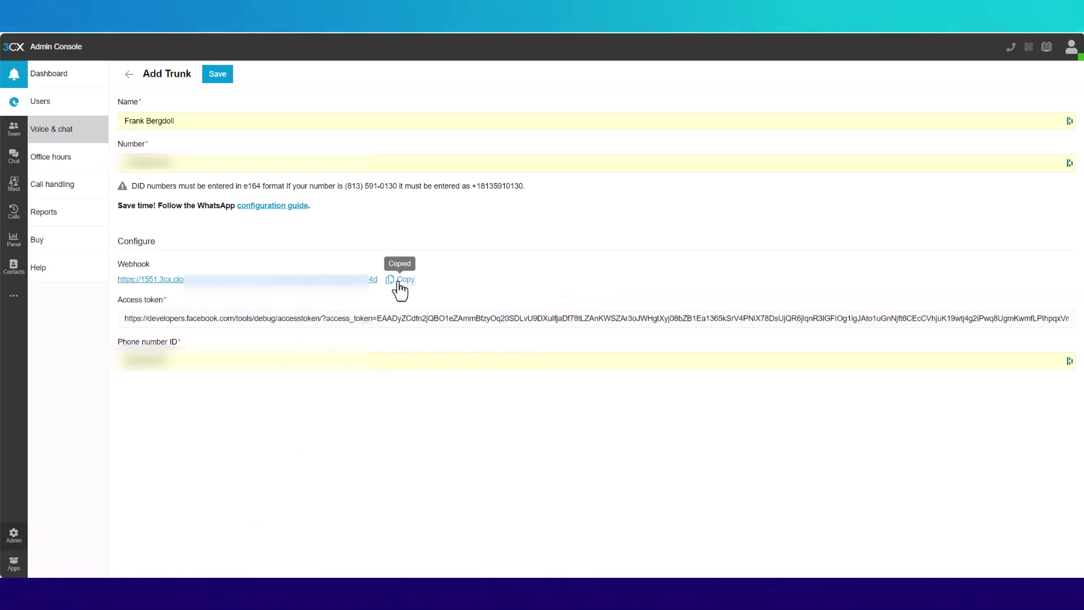
key("alt+Tab")
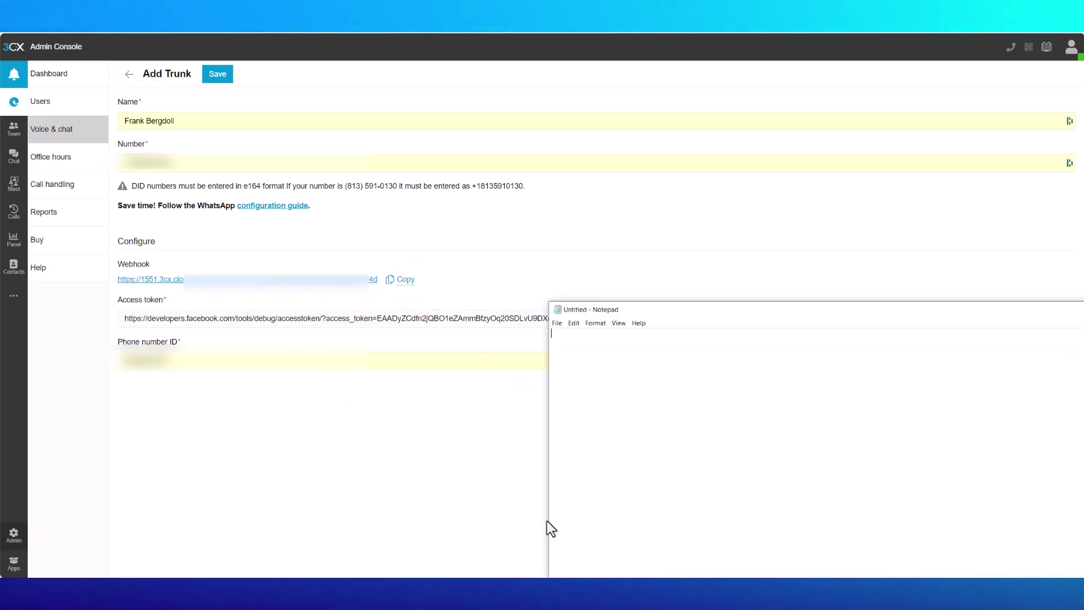
right_click(603, 399)
left_click(628, 440)
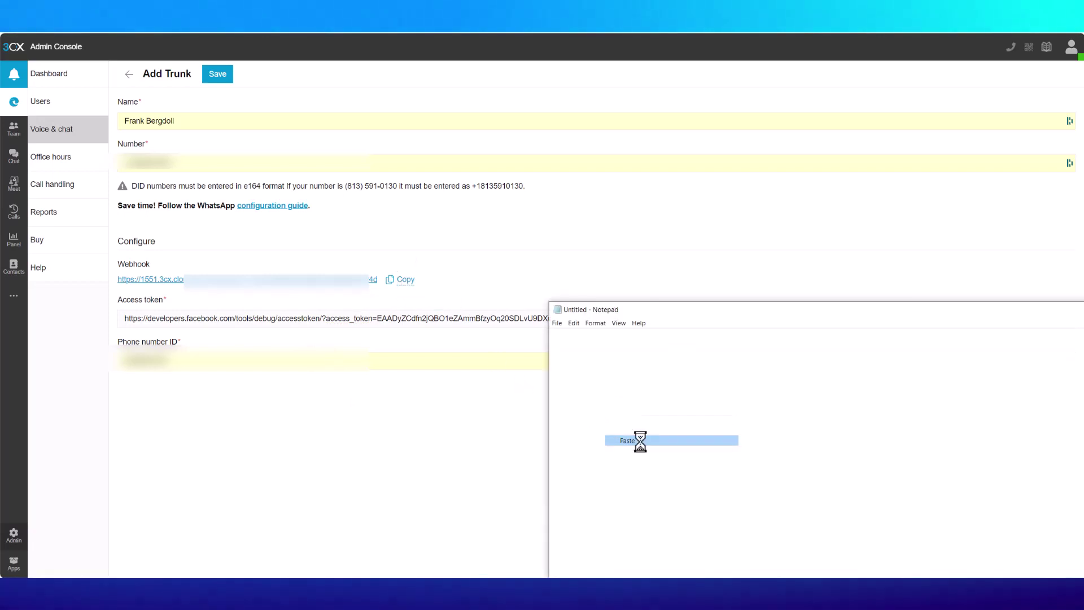
left_click(382, 395)
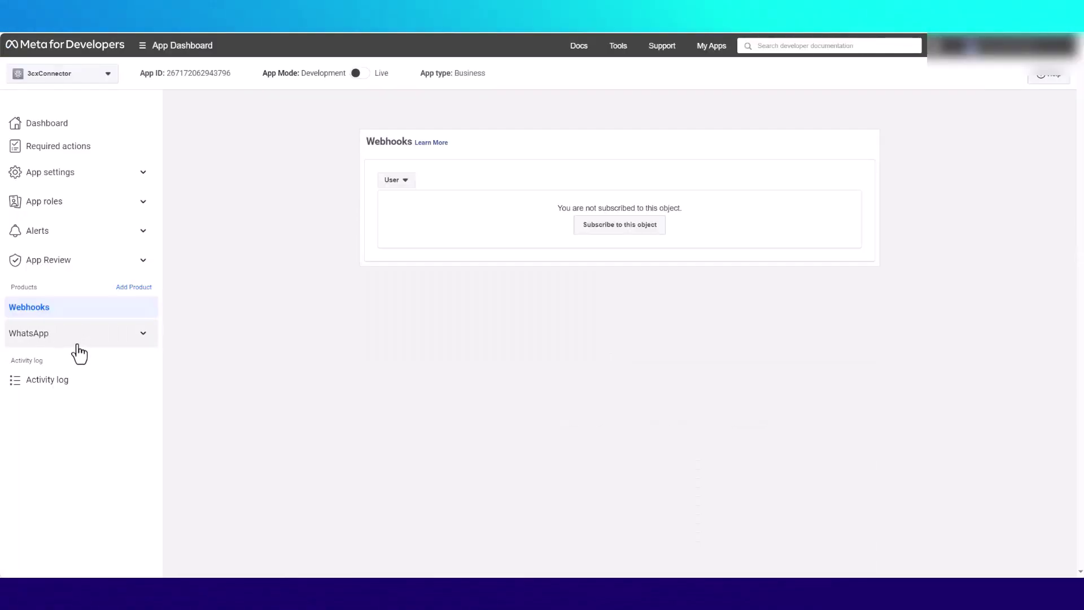
- Expand WhatsApp in the Webhooks sidebar and subscribe to the User object
left_click(73, 338)
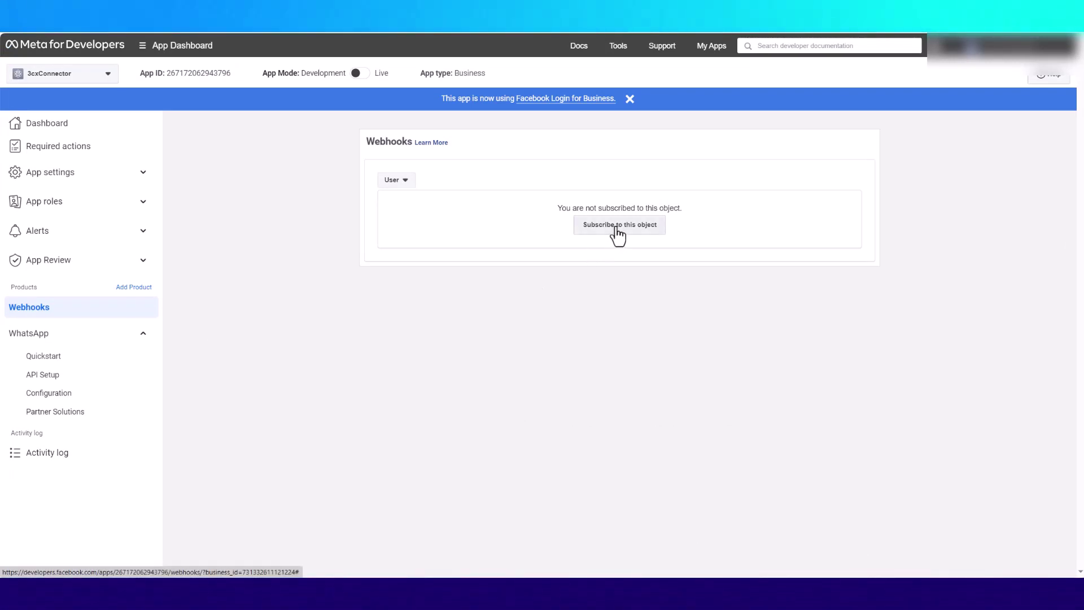
left_click(617, 225)
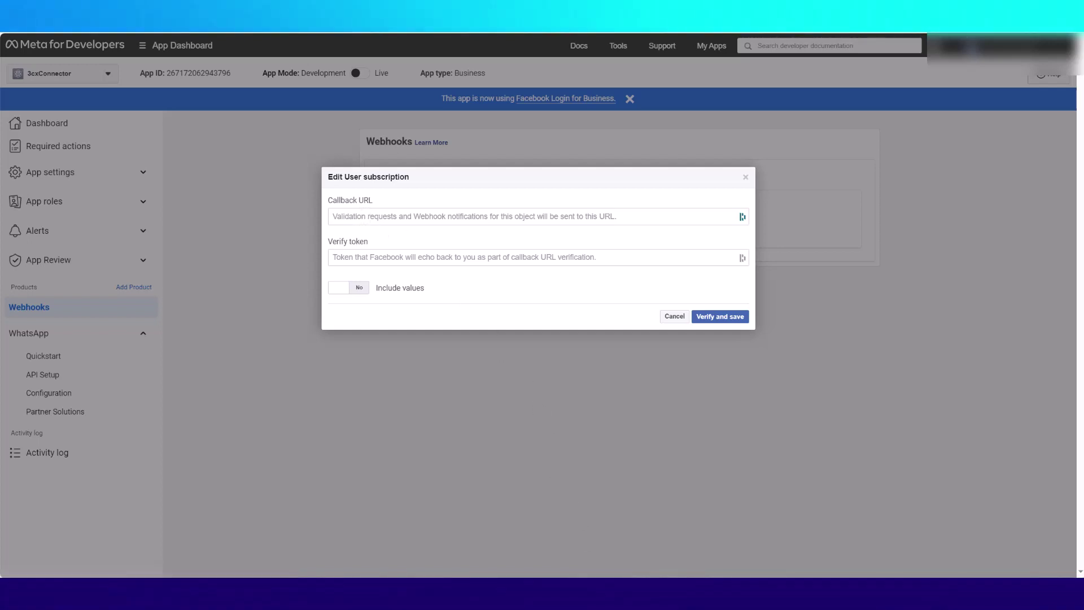
- Set the Callback URL to the 3CX webhook URL copied from Notepad
key("alt+Tab")
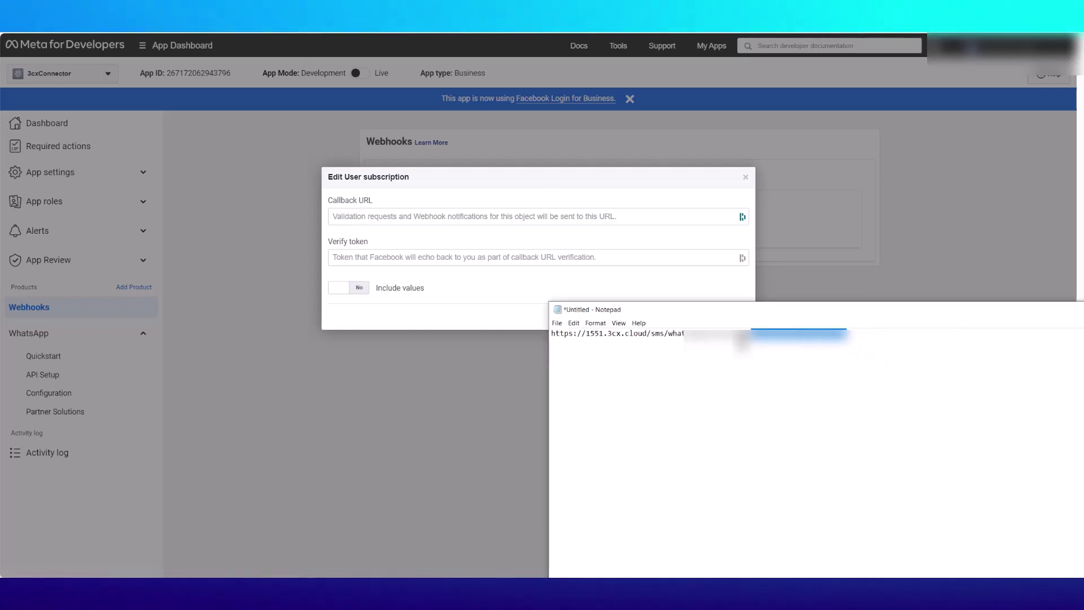
right_click(591, 339)
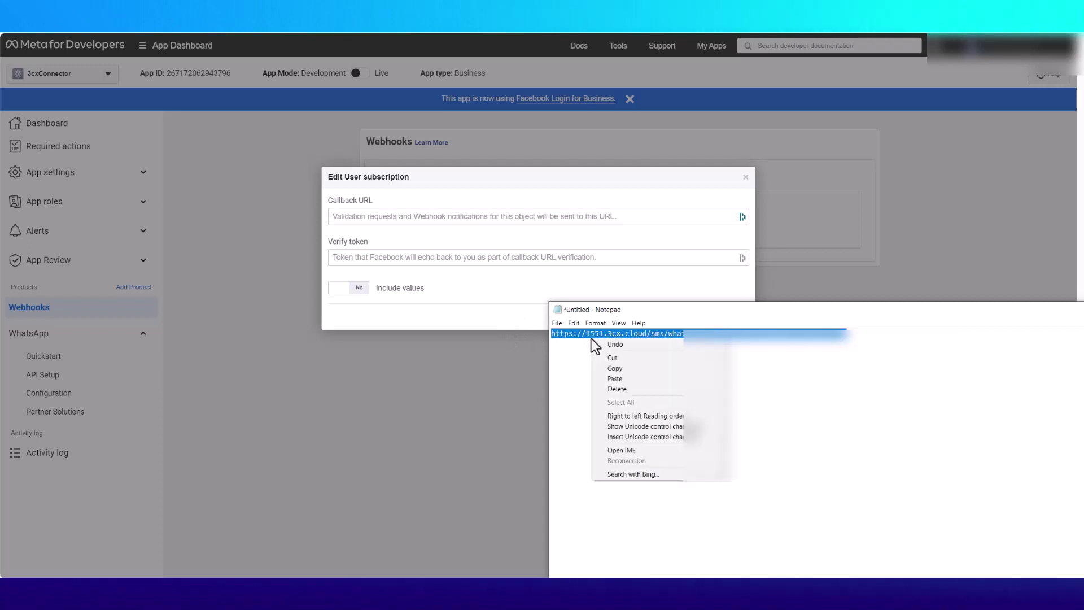
left_click(615, 368)
left_click(389, 220)
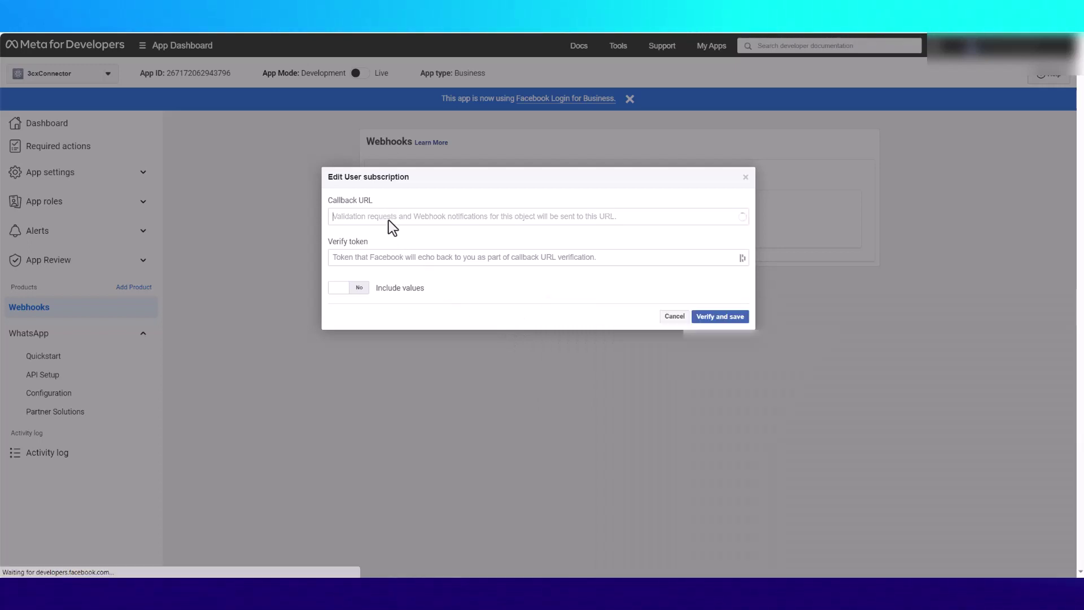
right_click(389, 221)
left_click(425, 307)
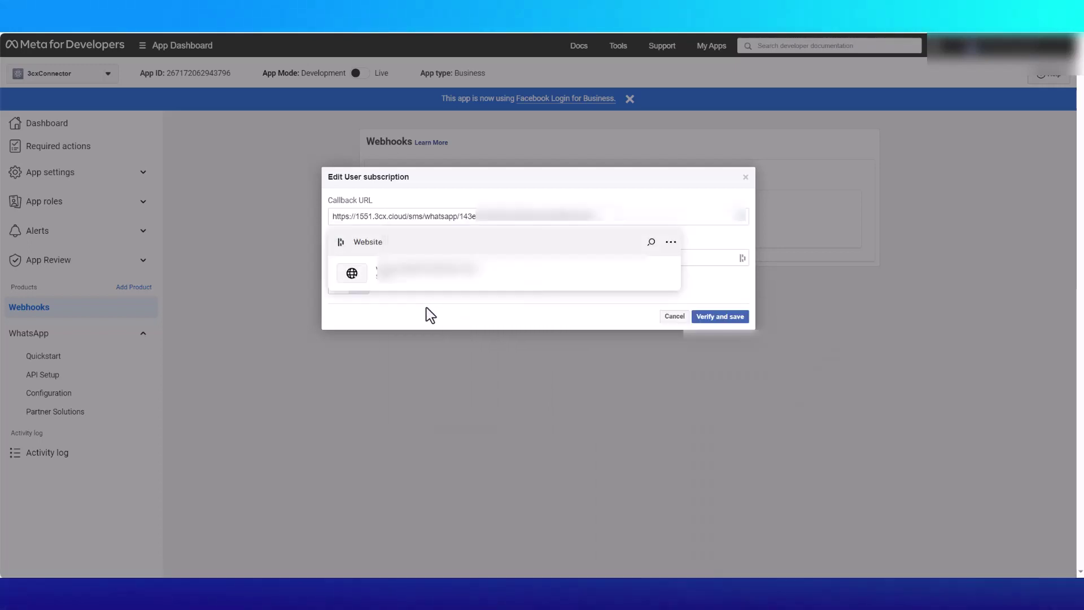
left_click(433, 312)
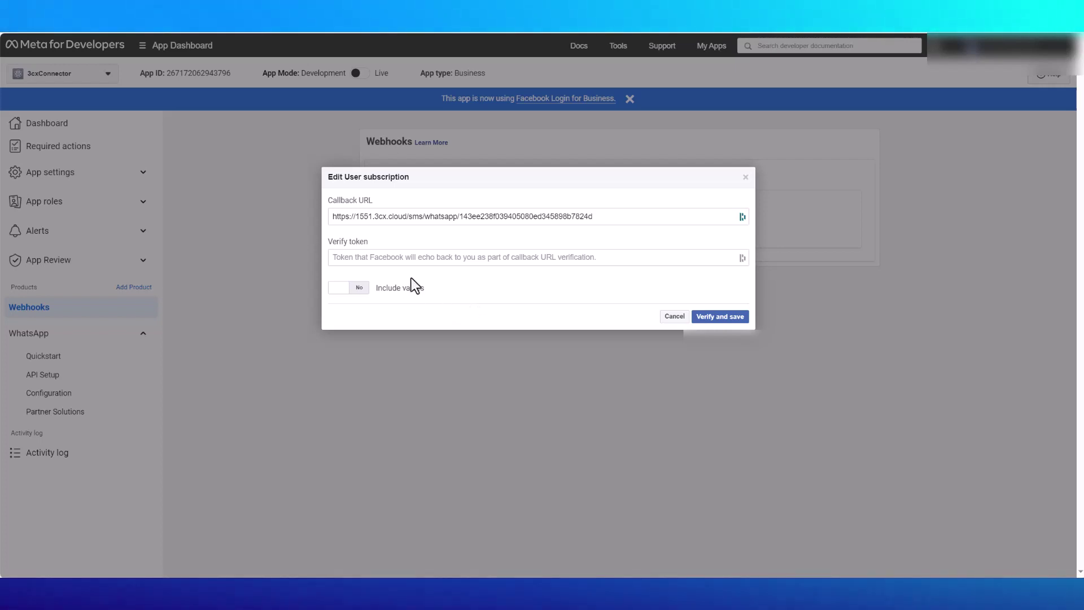
- Enter a verify token, then verify and save the webhook subscription
left_click(442, 258)
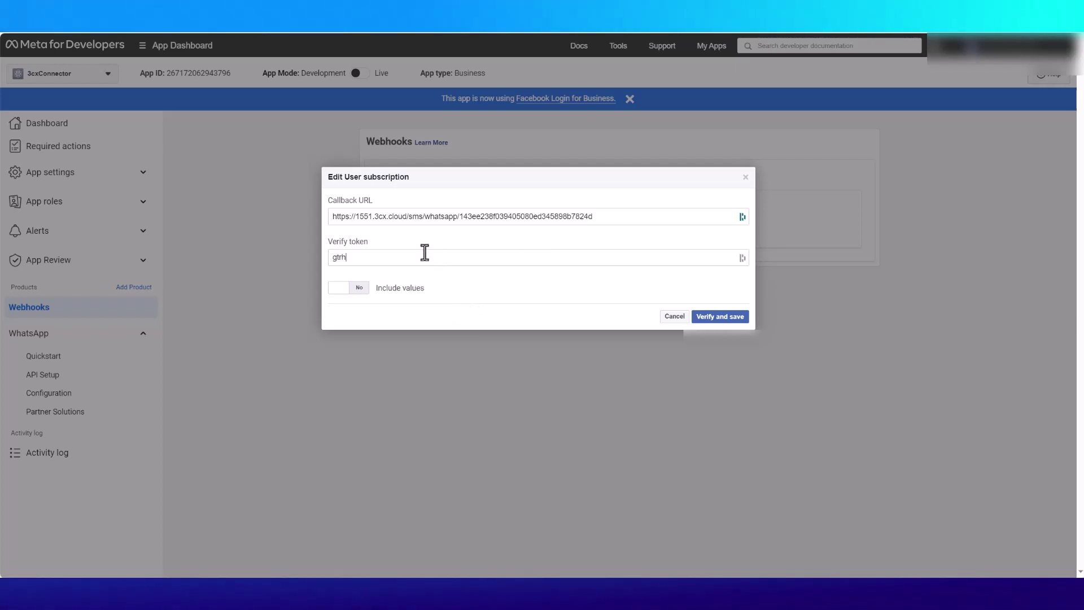
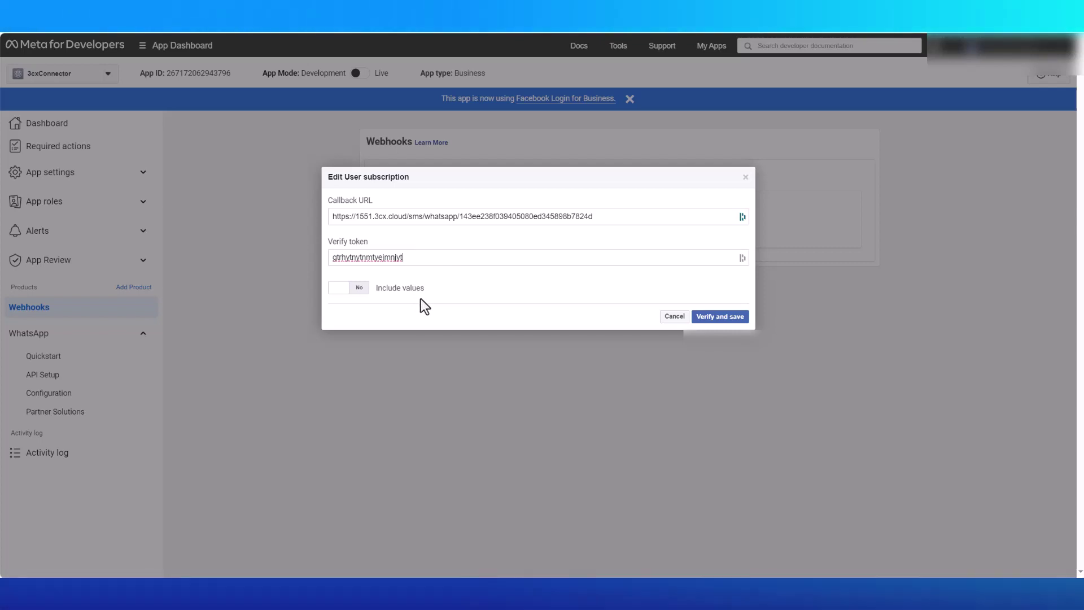
left_click(718, 317)
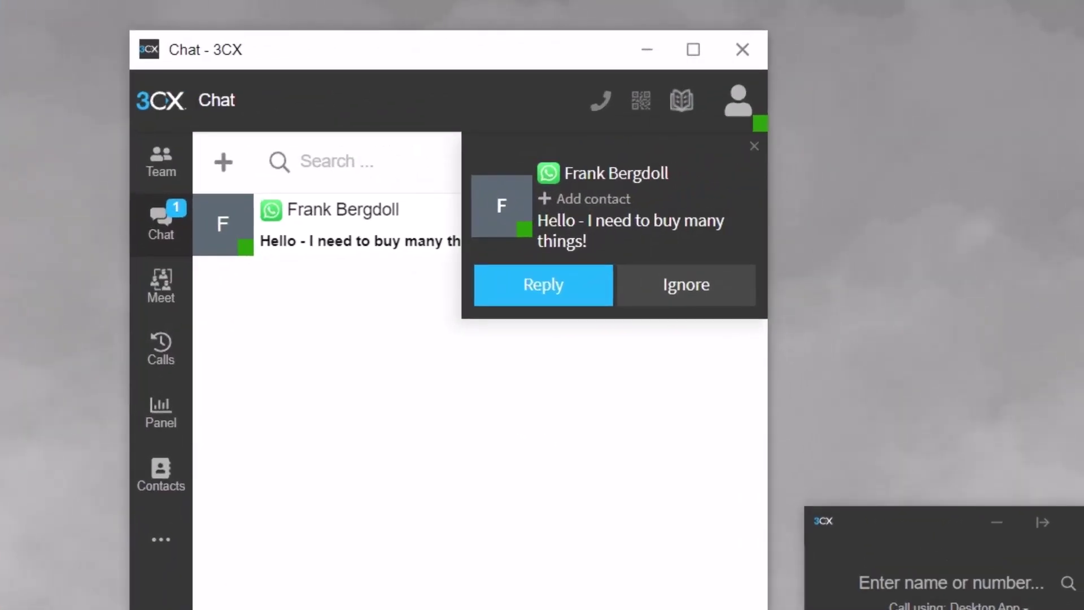
- Reply to the incoming WhatsApp chat from 3CX and send 'Thank you!' back from the phone
left_click(515, 300)
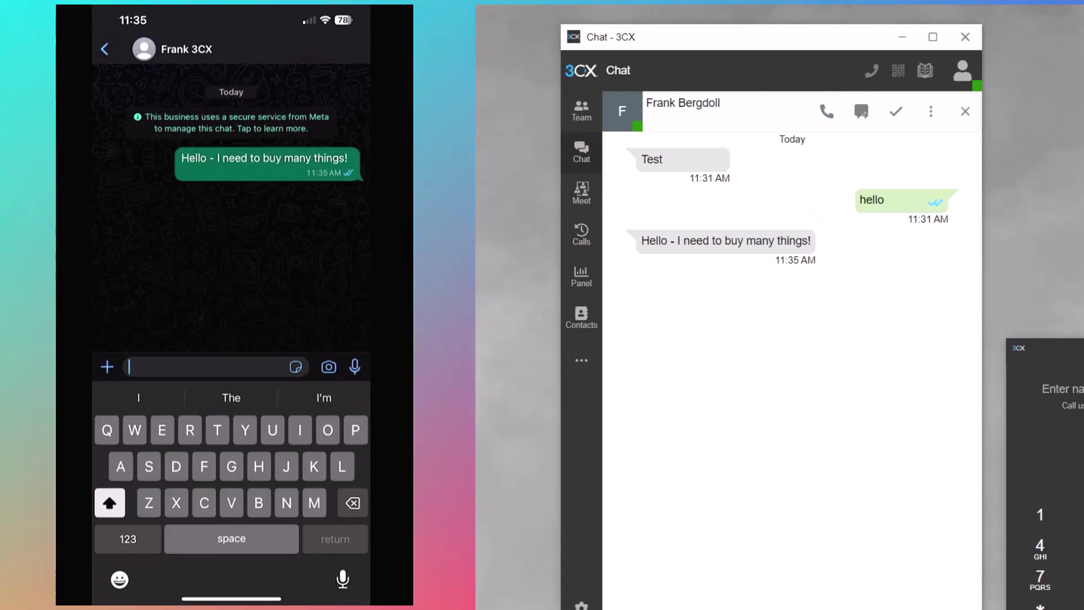
key("Return")
type("Thank you!")
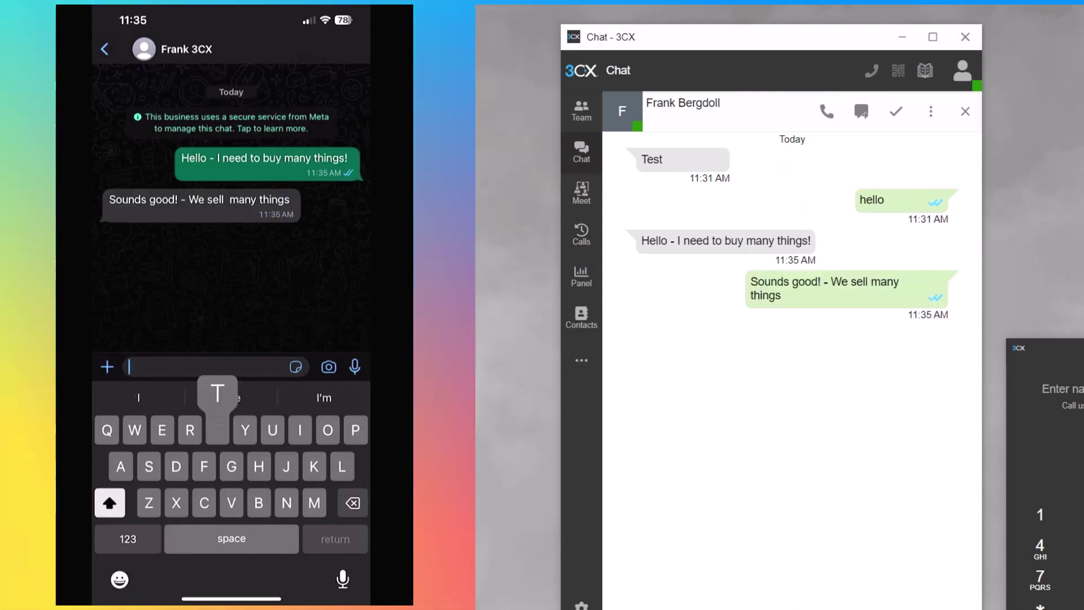
left_click(351, 366)
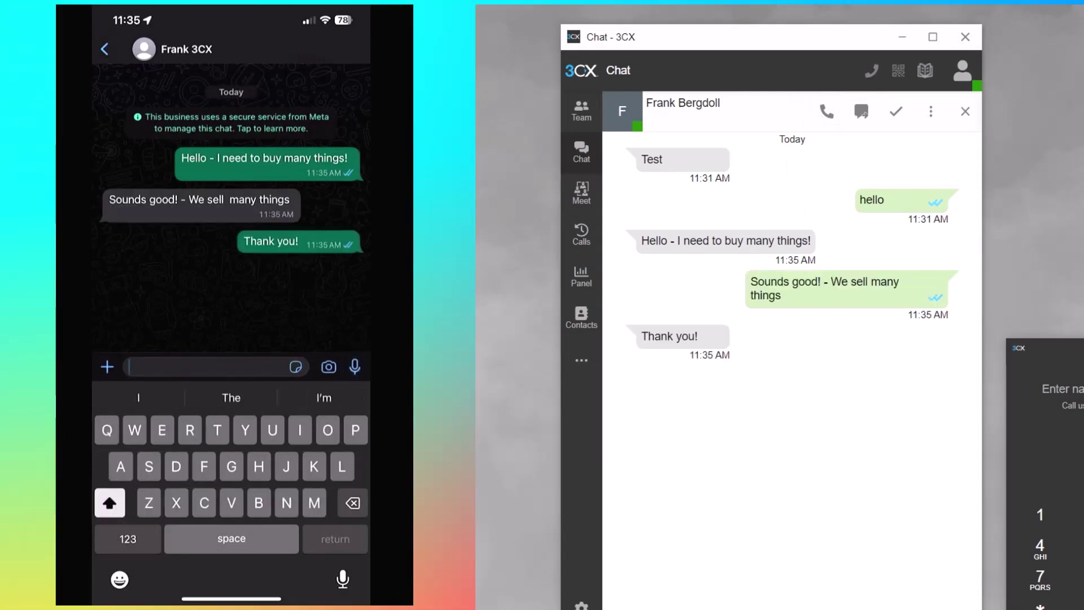